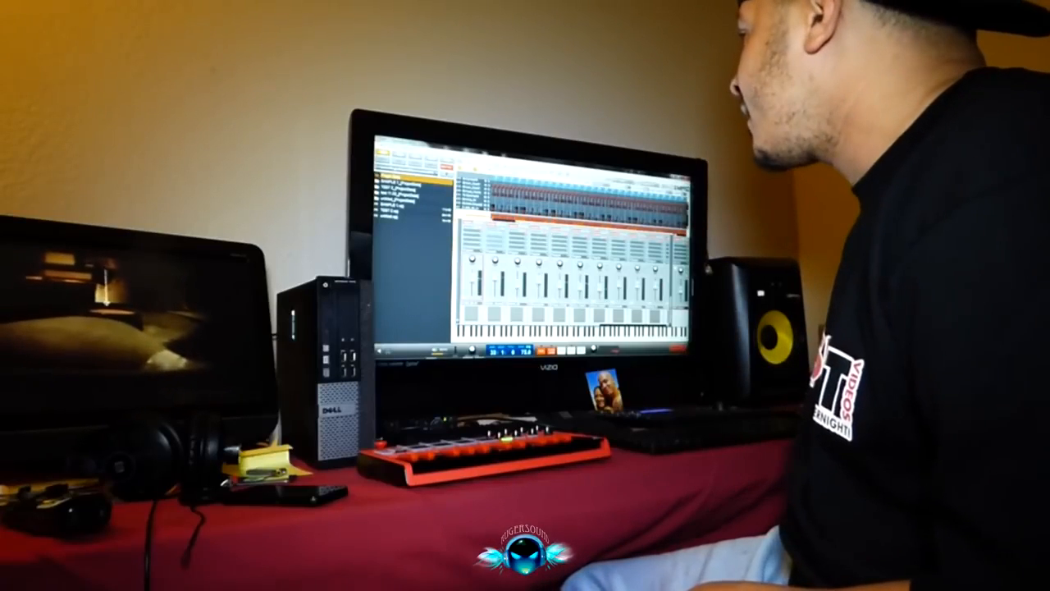
key("F1")
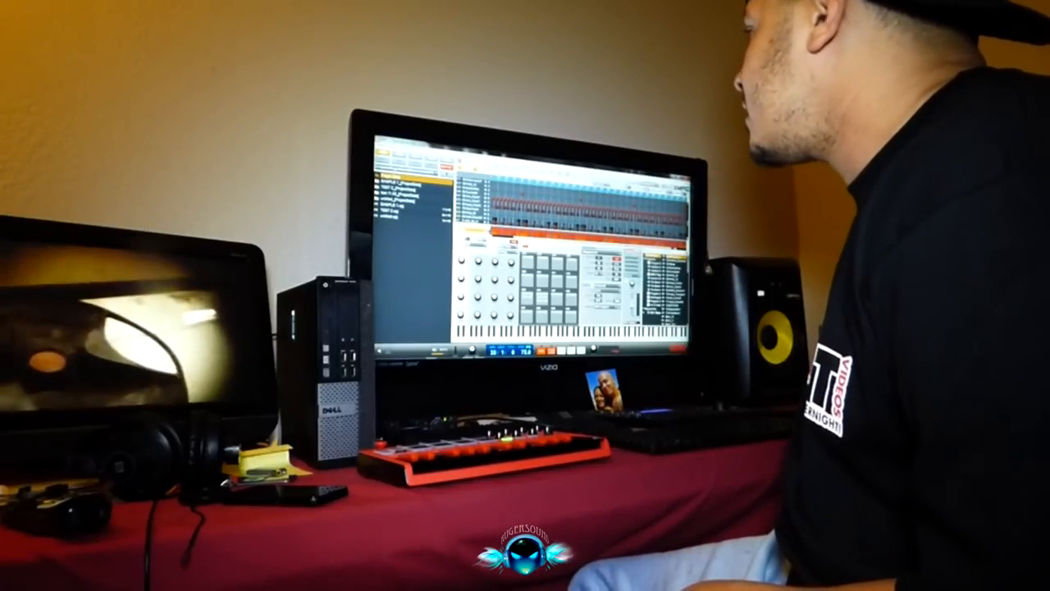
left_click(379, 144)
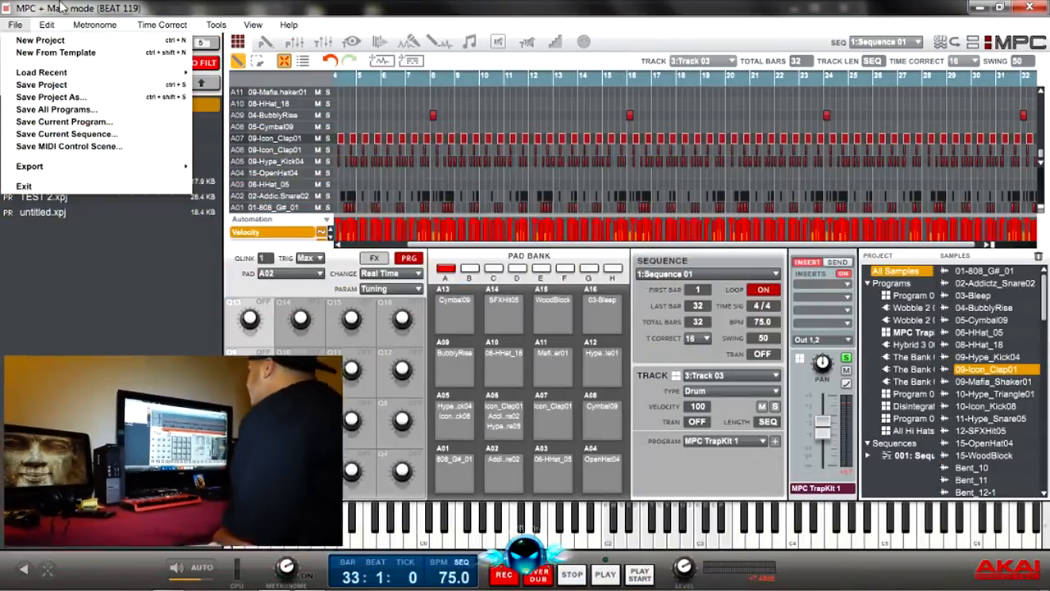
left_click(193, 15)
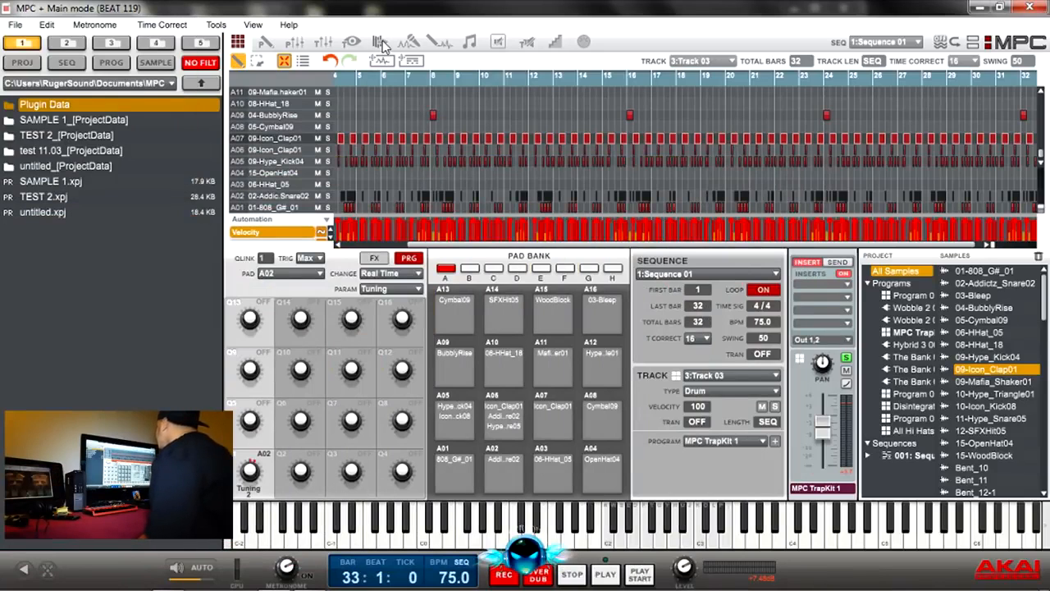
Step: Review the Time Correct settings, including time division, swing, window and strength, without applying them
left_click(47, 25)
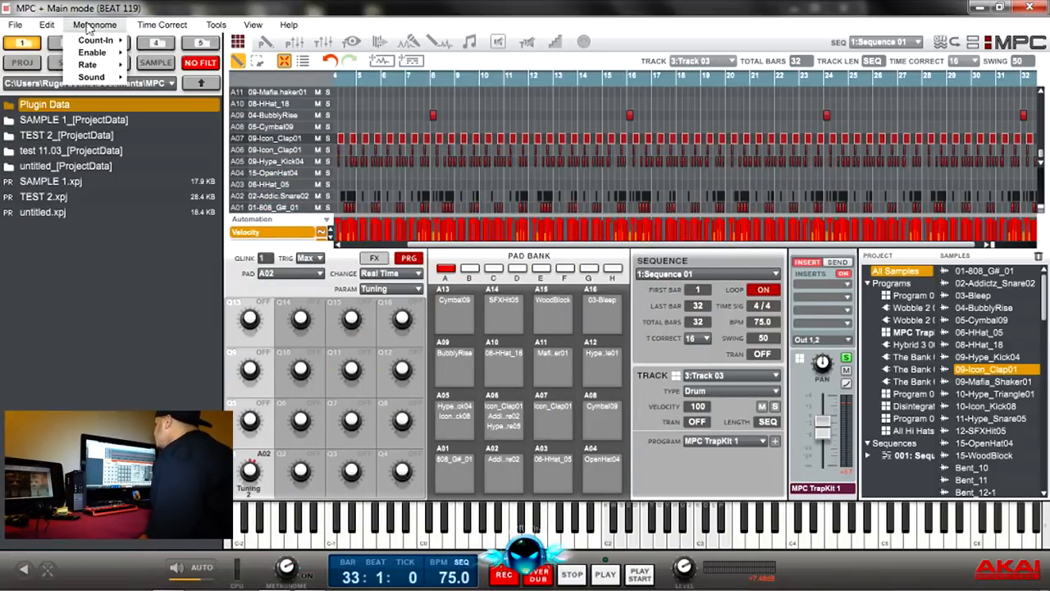
mouse_move(211, 31)
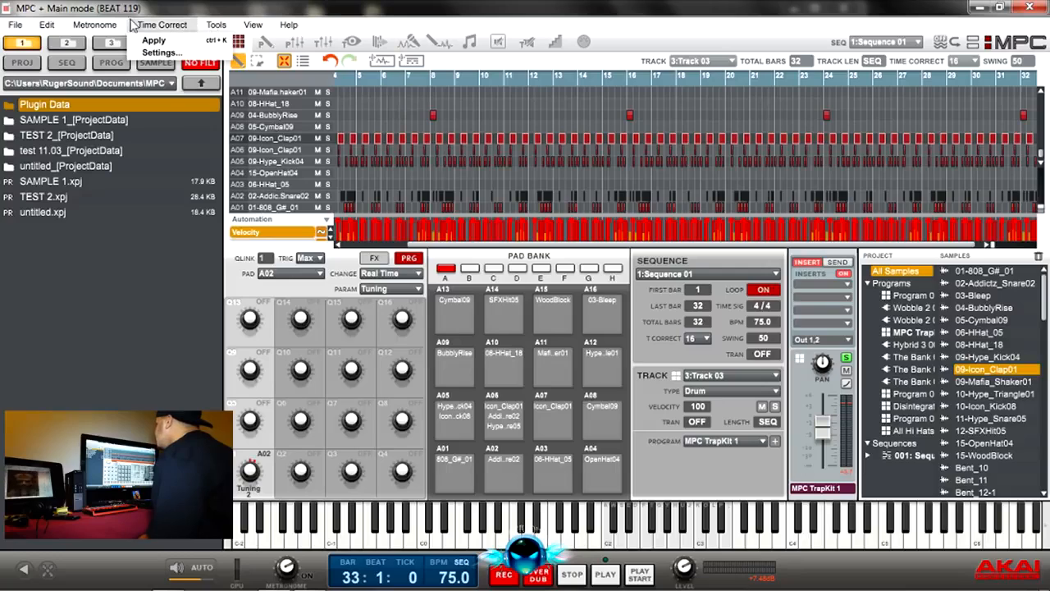
left_click(157, 51)
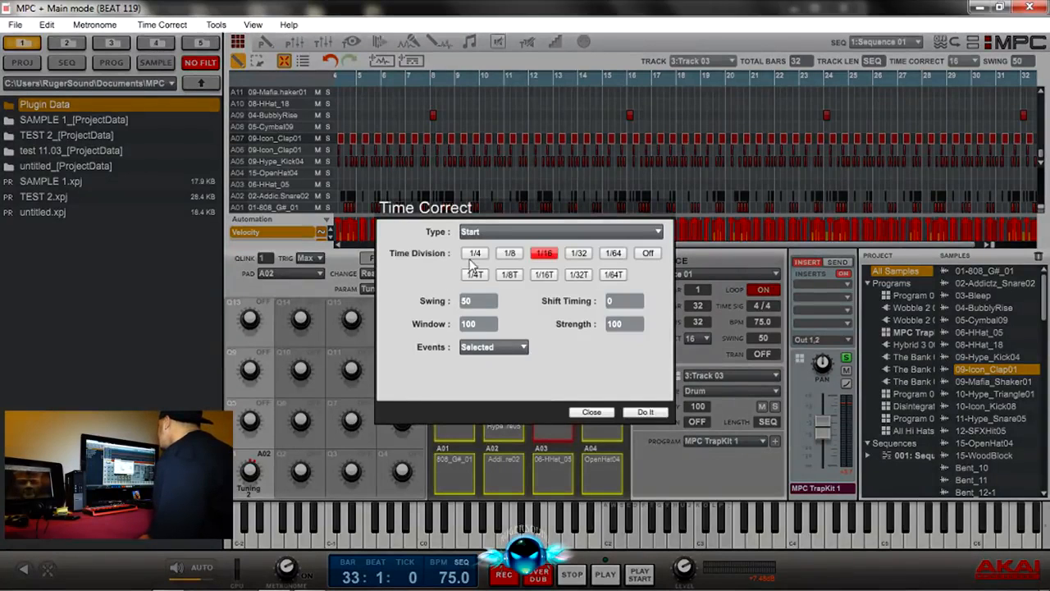
left_click(592, 412)
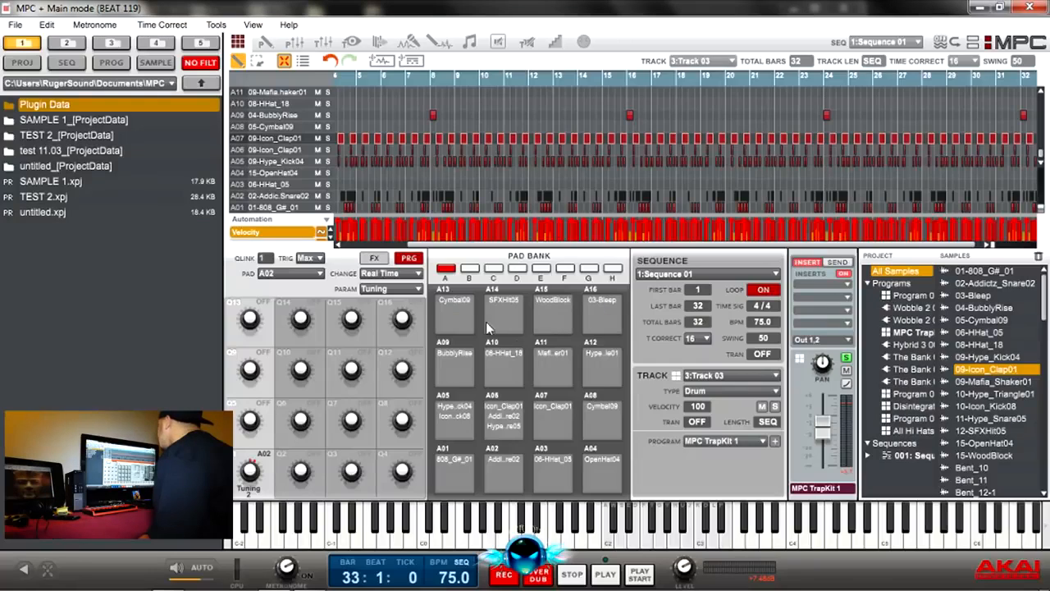
Step: Review the active MIDI inputs and MIDI output port mapping in the preferences
left_click(124, 25)
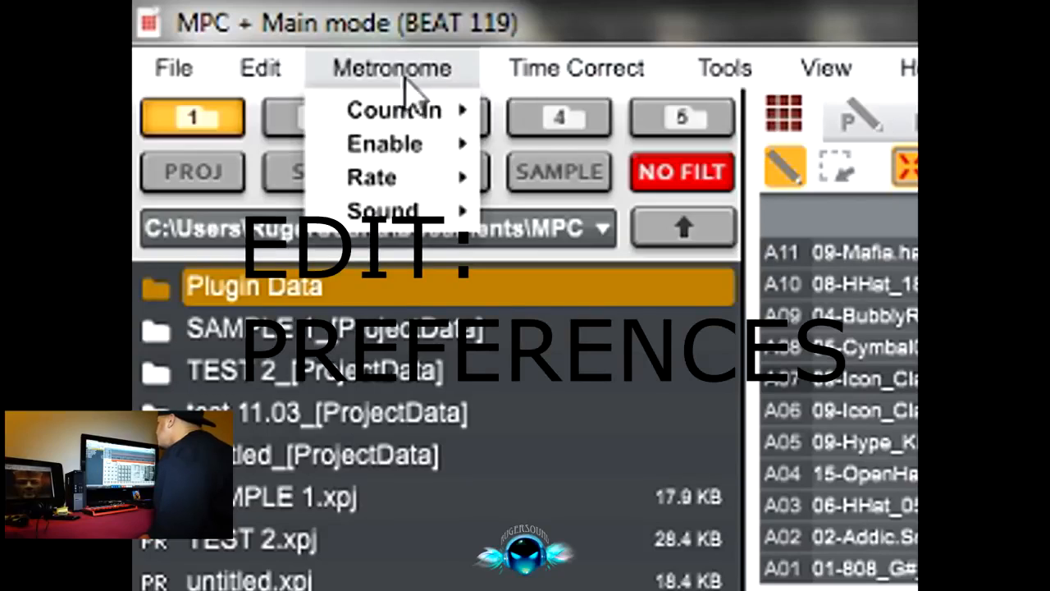
mouse_move(246, 74)
left_click(399, 578)
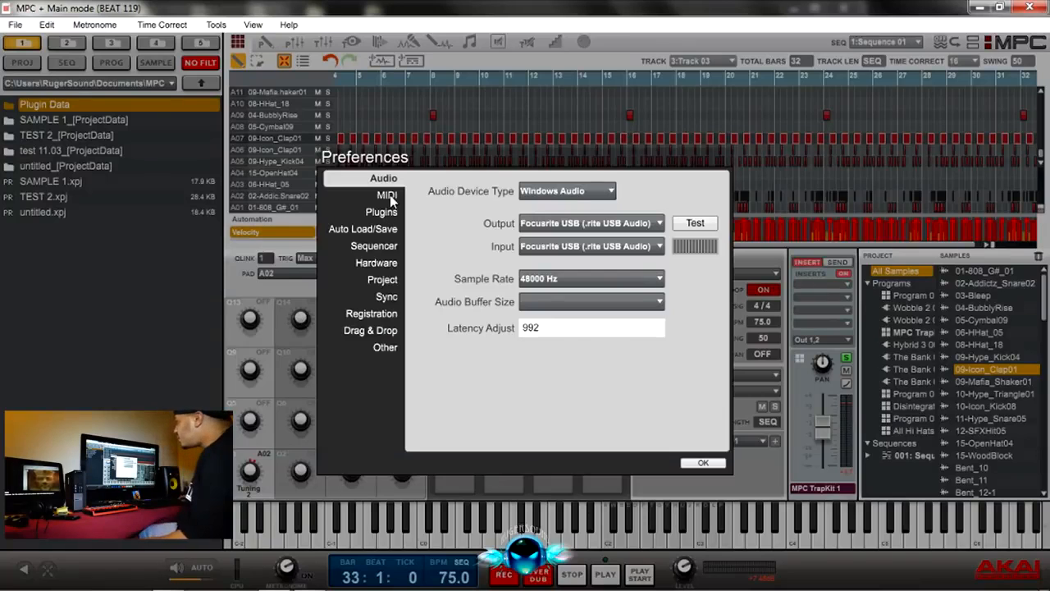
left_click(388, 195)
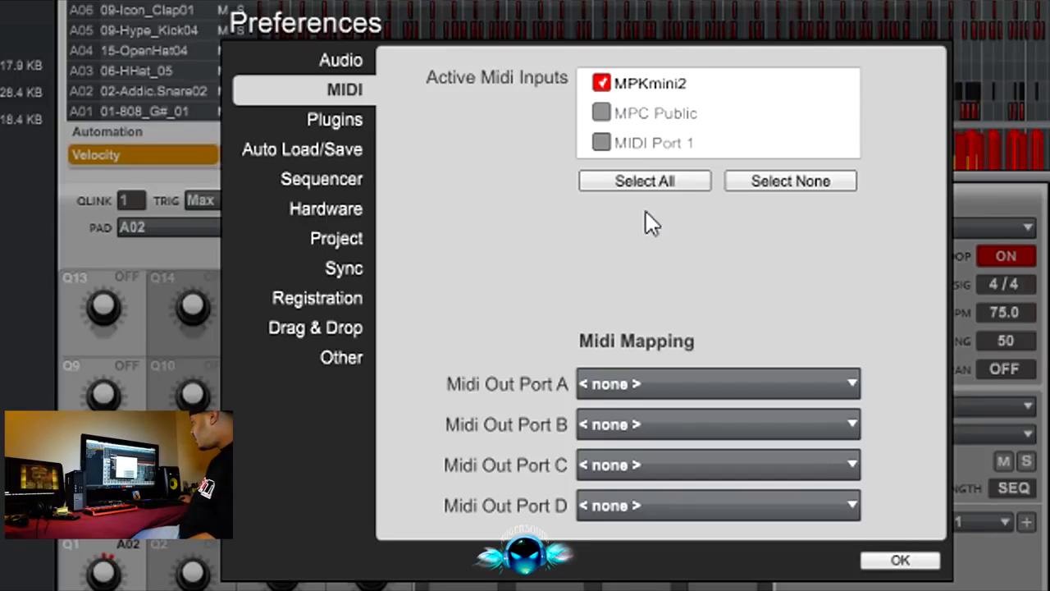
left_click(927, 561)
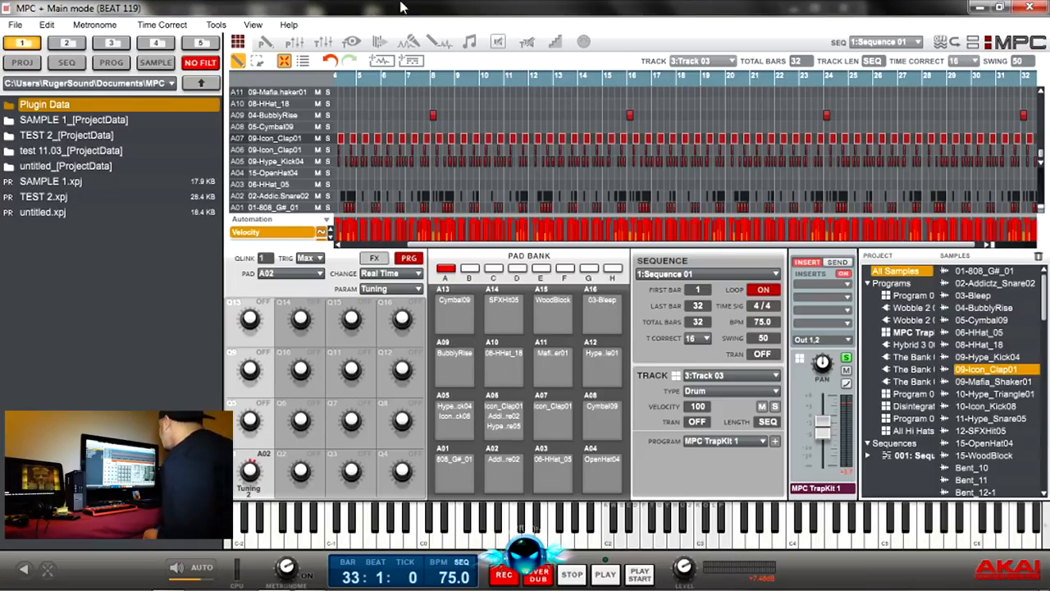
Step: Start a new empty project and check its list of tracks
left_click(15, 24)
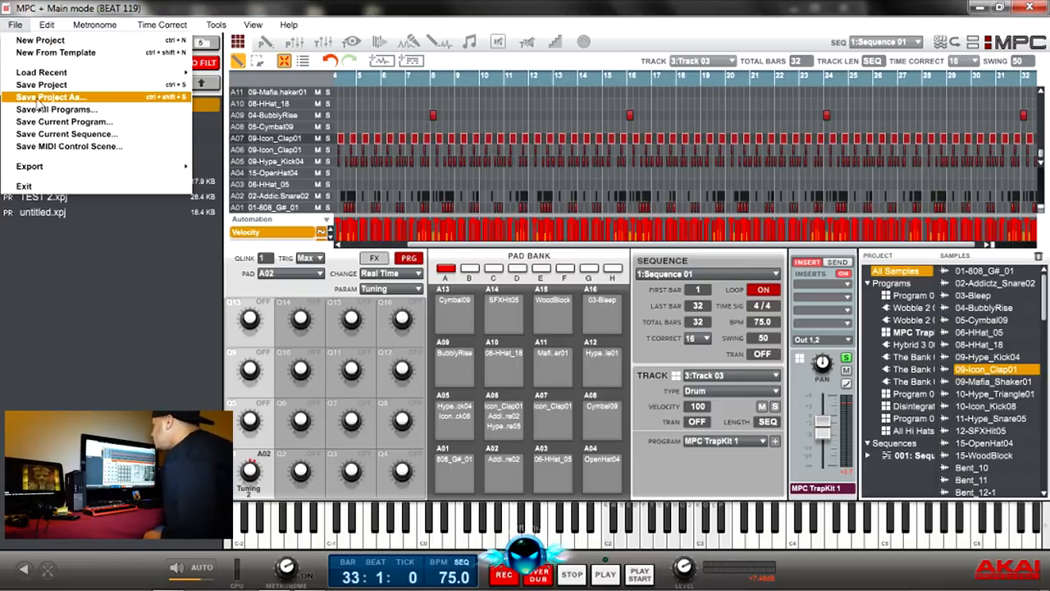
left_click(39, 40)
left_click(443, 345)
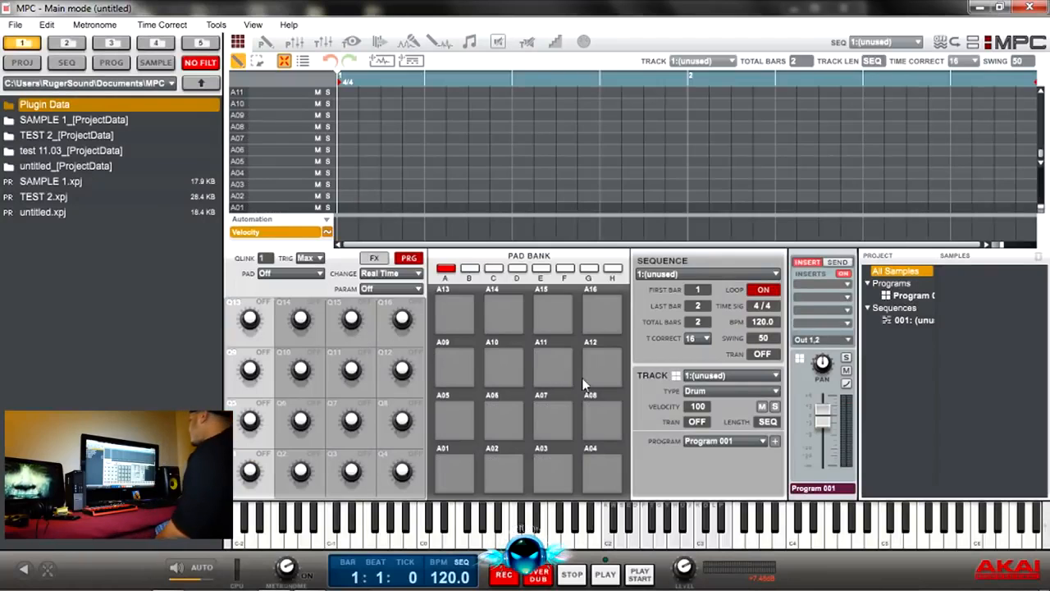
left_click(776, 376)
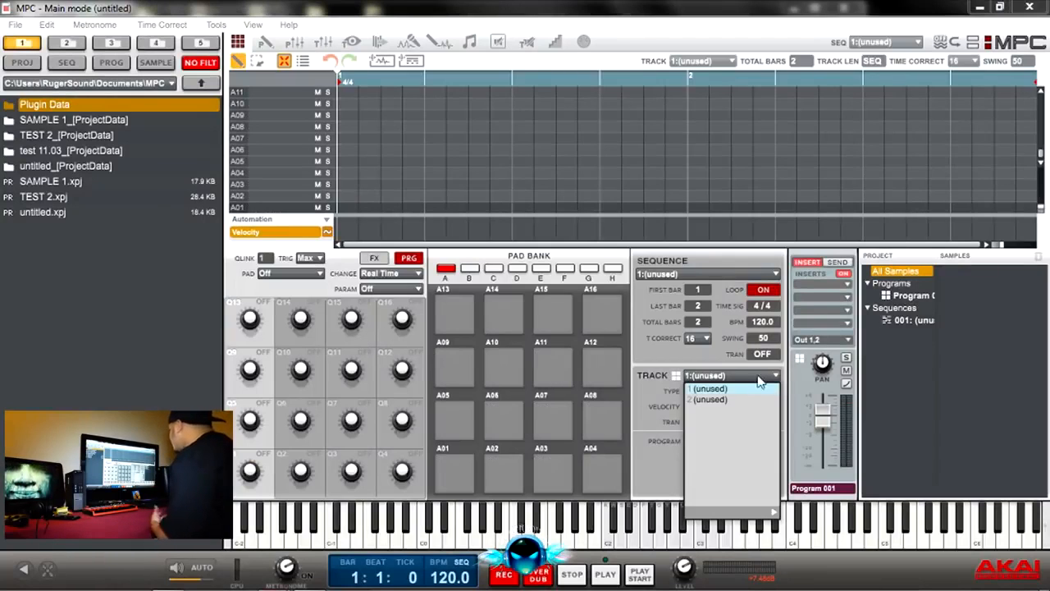
left_click(742, 384)
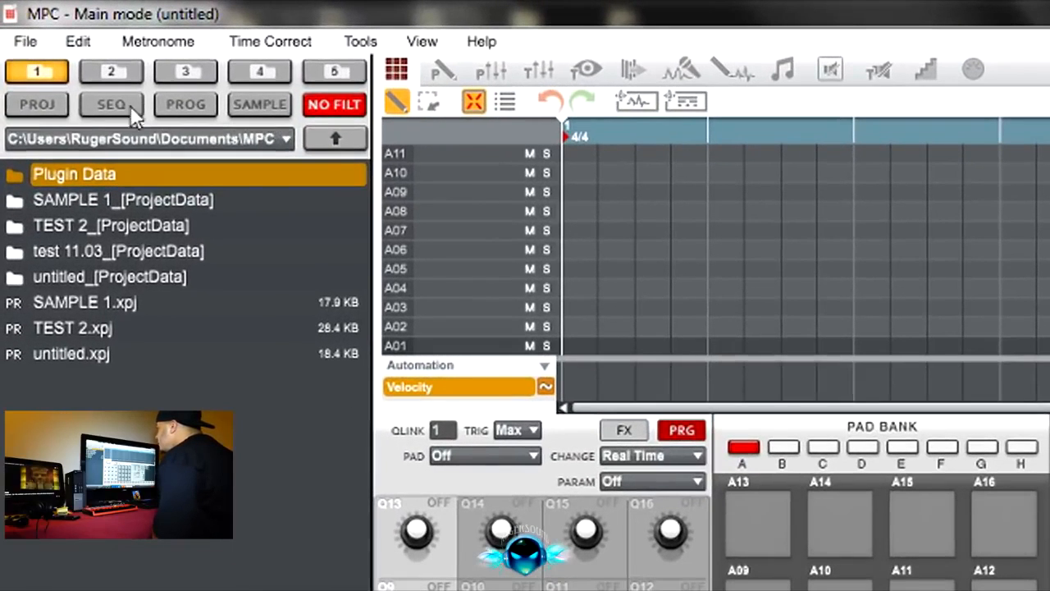
Step: Filter the file browser to sequences and go to the Deep House Drums expansion
left_click(24, 108)
left_click(99, 103)
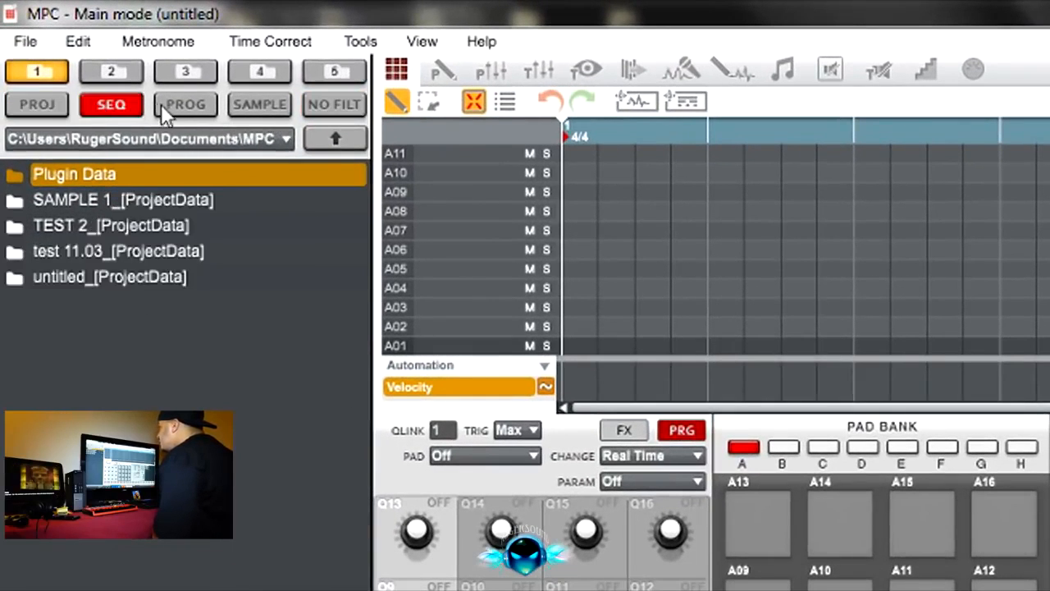
left_click(288, 139)
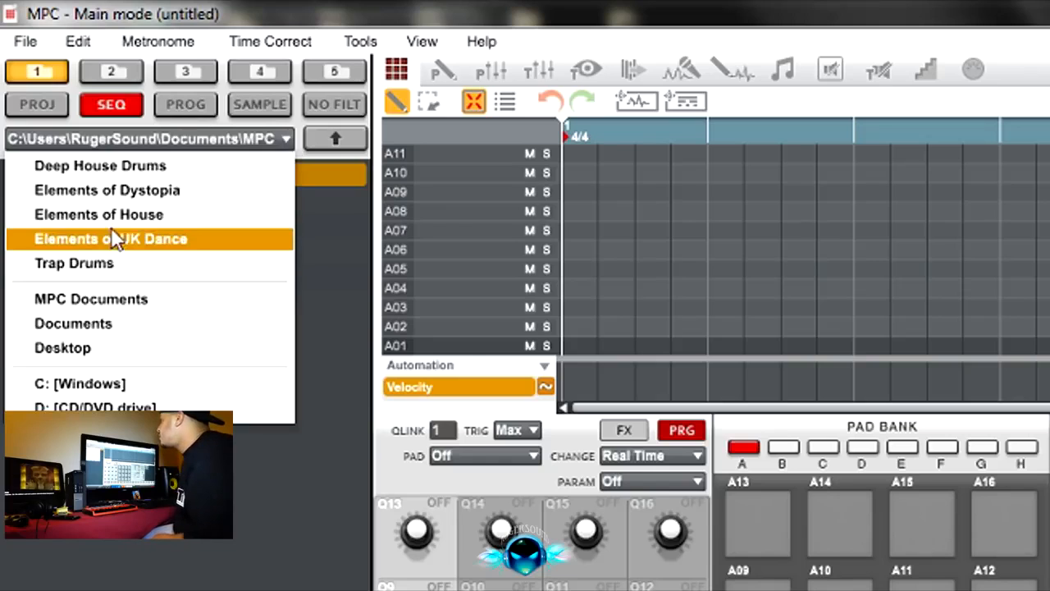
left_click(119, 167)
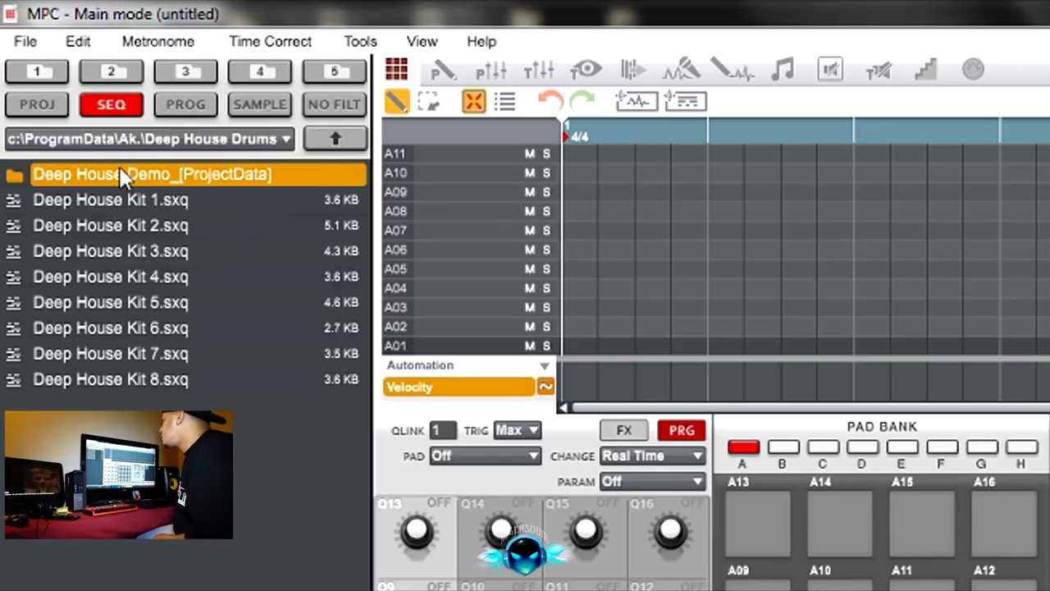
Step: Filter the Deep House Drums content to programs and load Deep House All Kits.xpm onto the pads
left_click(188, 107)
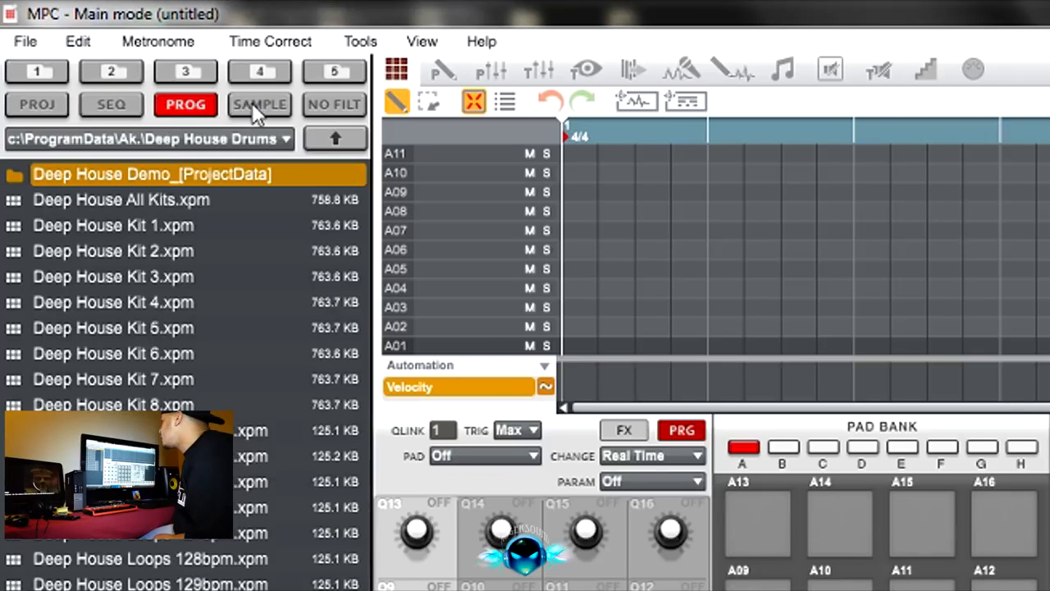
left_click(252, 103)
left_click(175, 106)
left_click(72, 201)
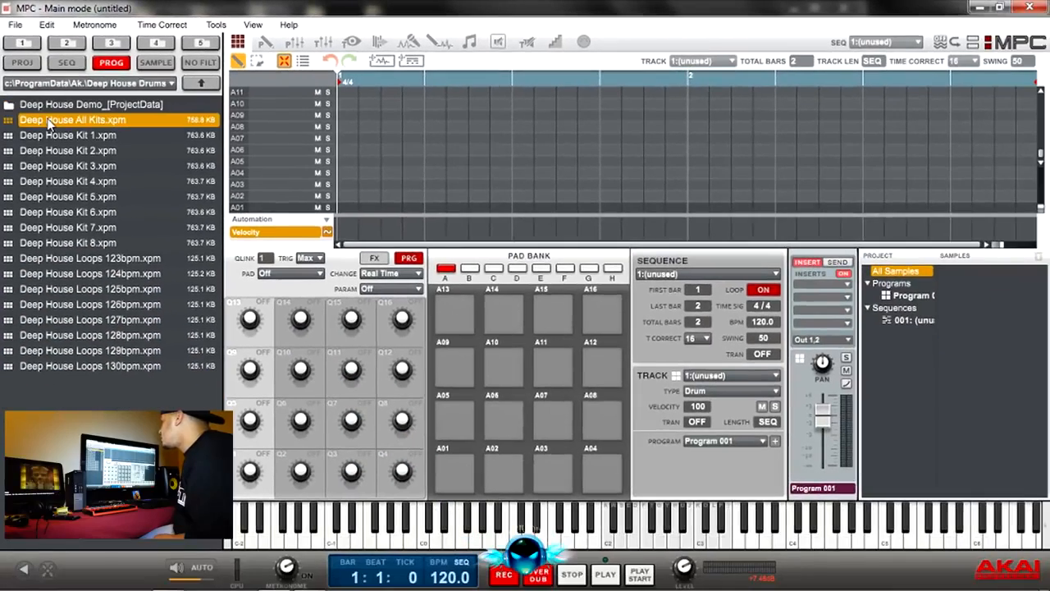
left_click_drag(48, 123, 507, 414)
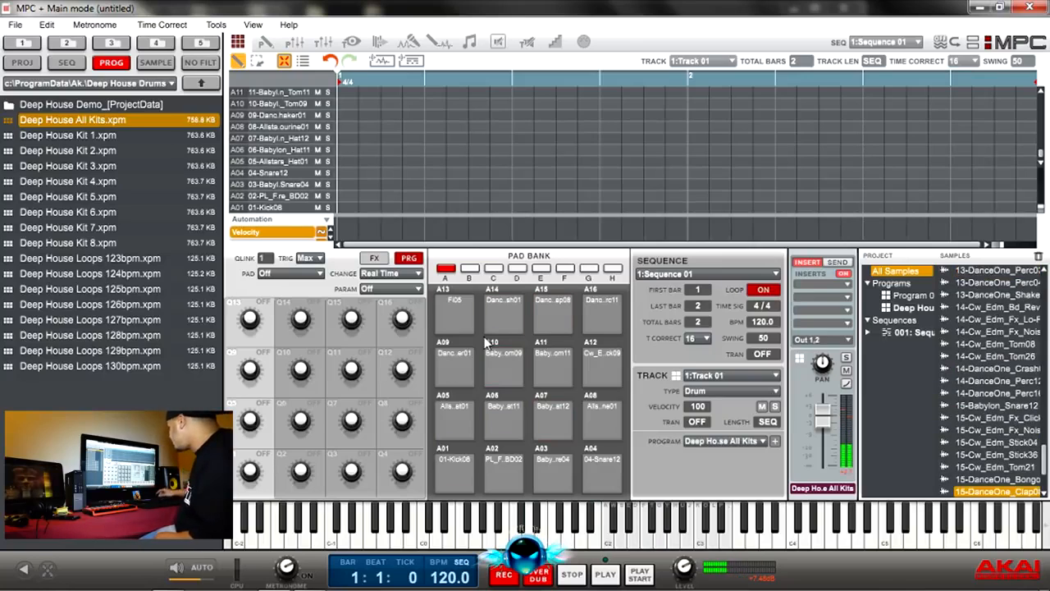
Step: Filter the browser to samples and assign 01-Andatra_Break_127_PL_1.WAV to pad A01
left_click(157, 63)
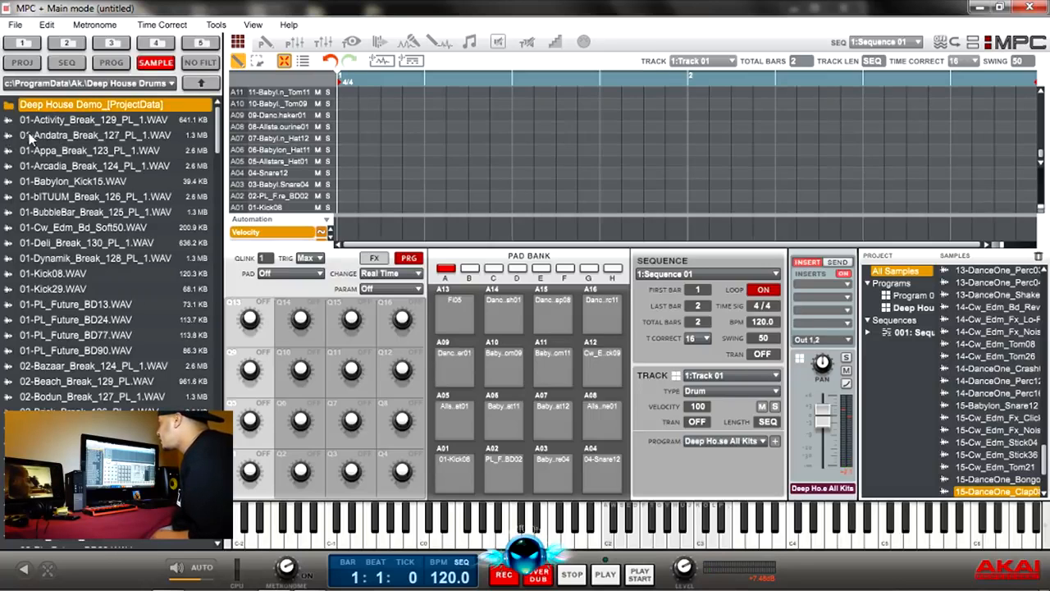
left_click_drag(41, 138, 461, 470)
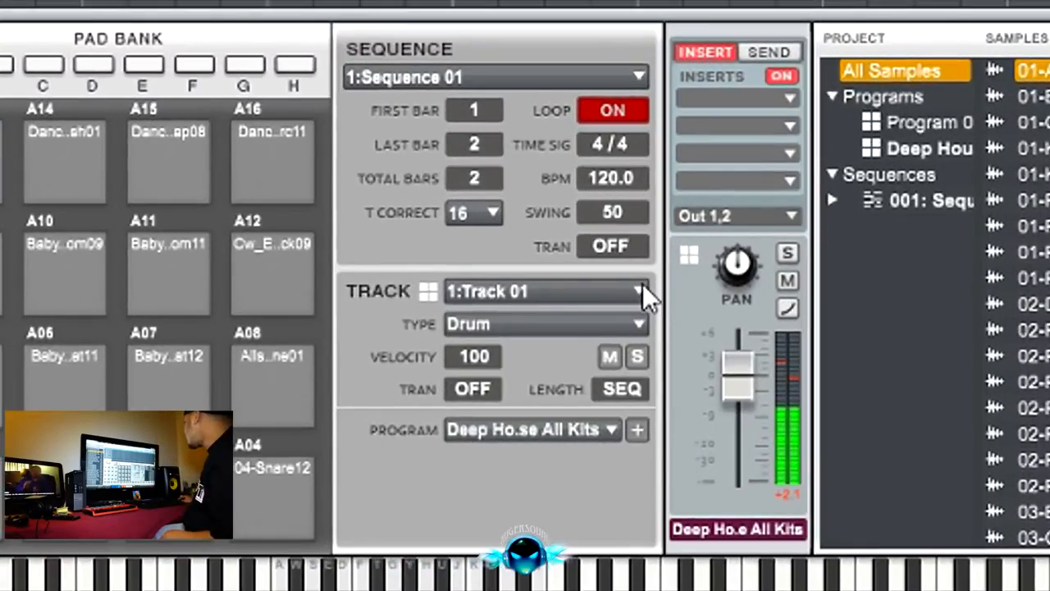
Step: Switch to unused track 2 and set its type to Plugin
left_click(641, 290)
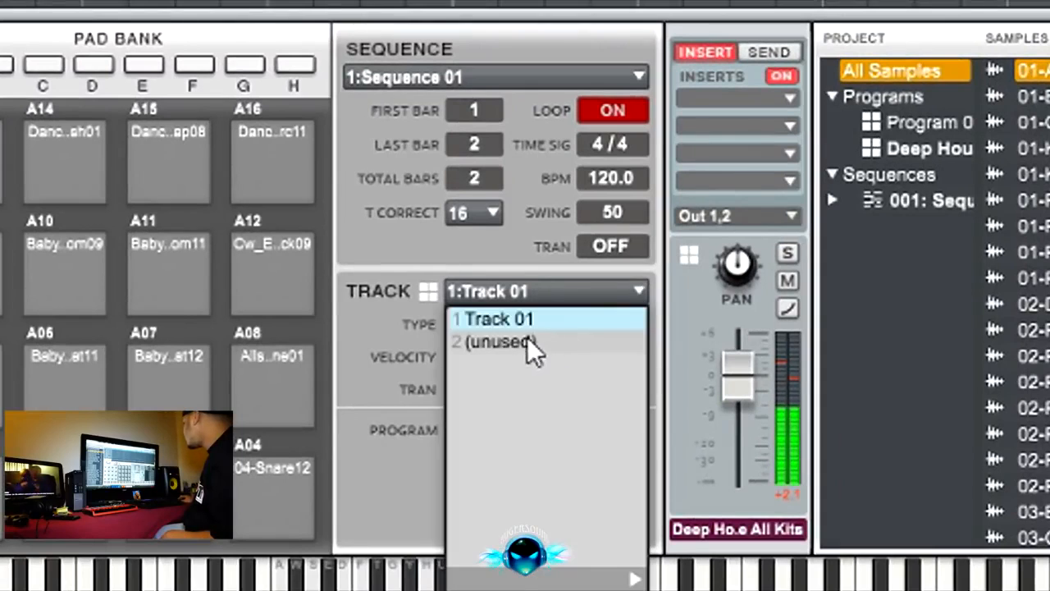
left_click(505, 339)
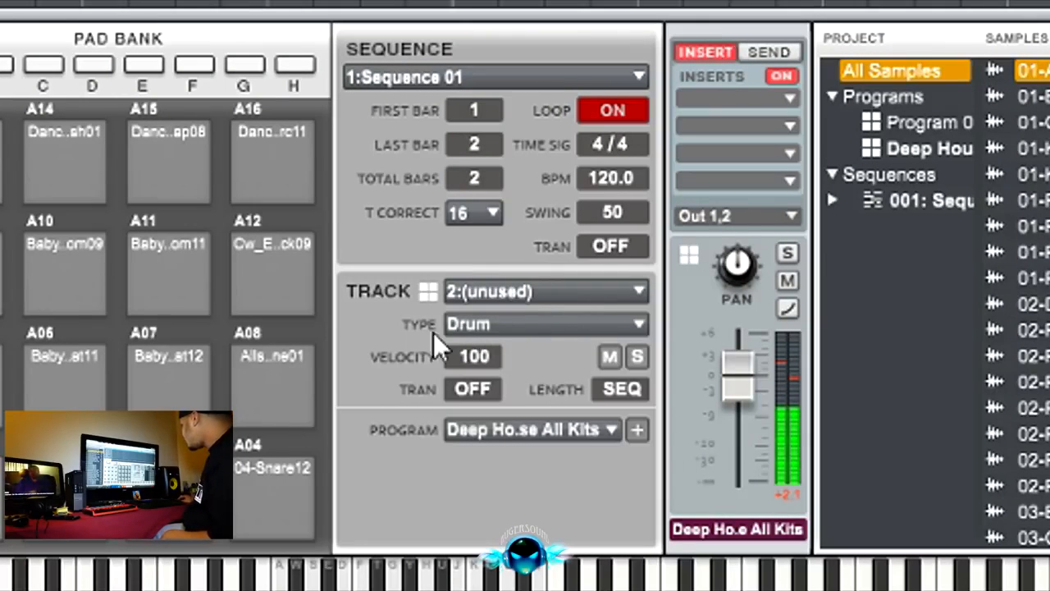
left_click(639, 324)
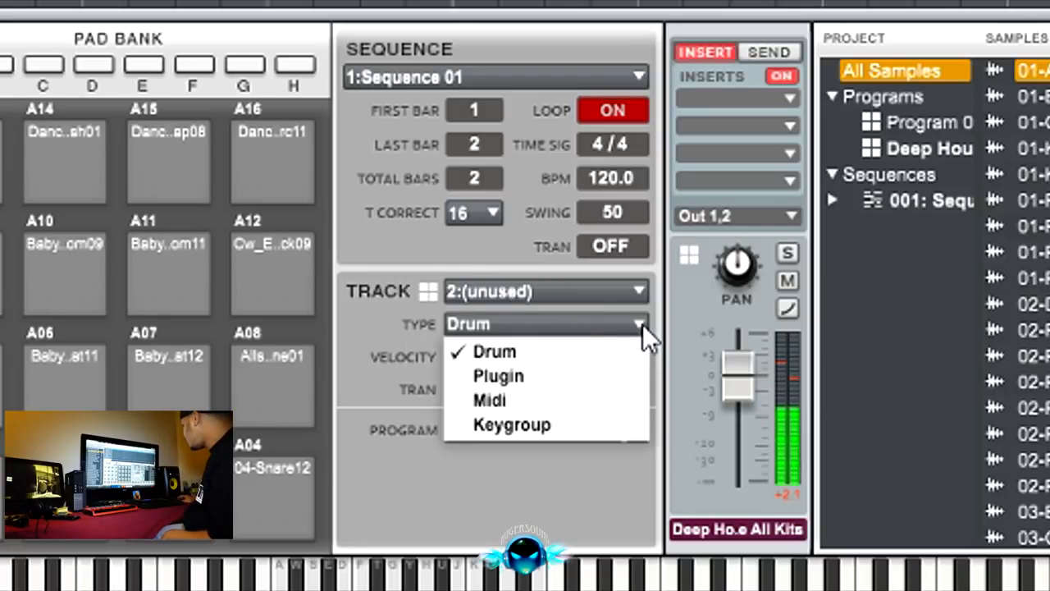
left_click(535, 378)
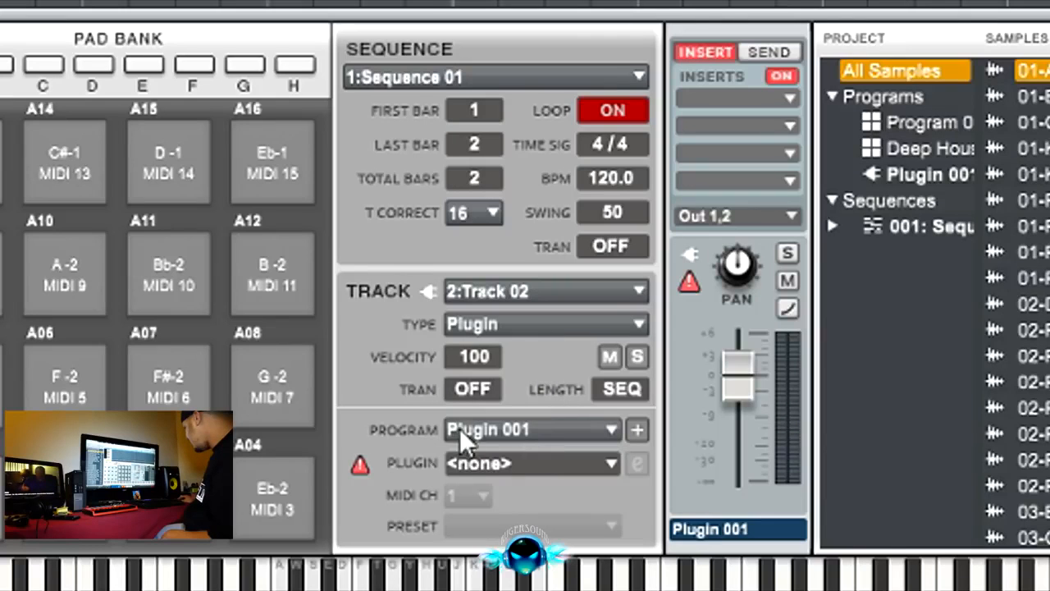
Step: Look through the MPC Expansions and VST groups and load The Bank as the track's plugin
left_click(613, 463)
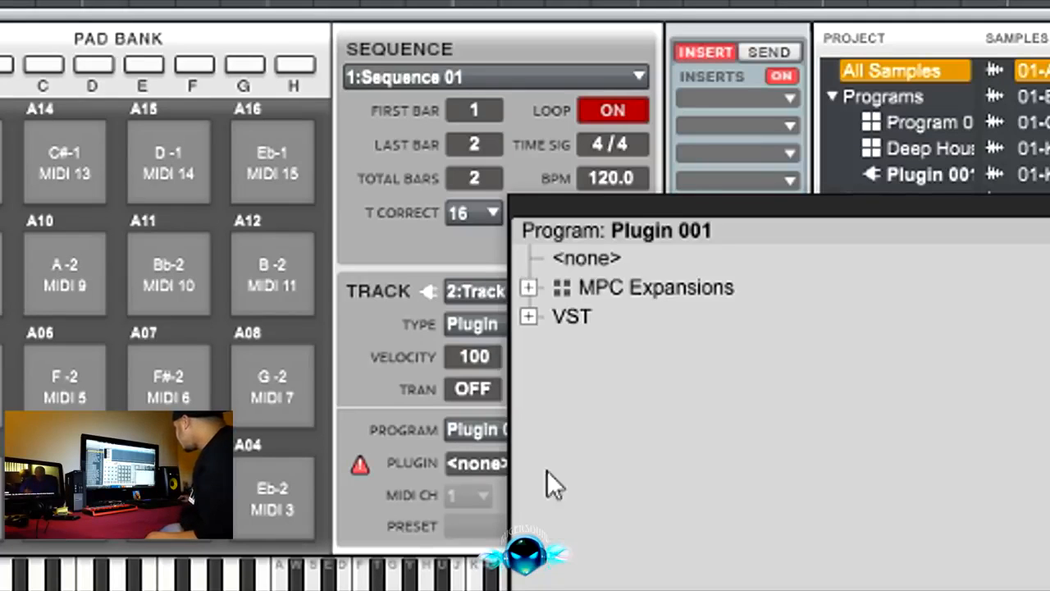
left_click(526, 287)
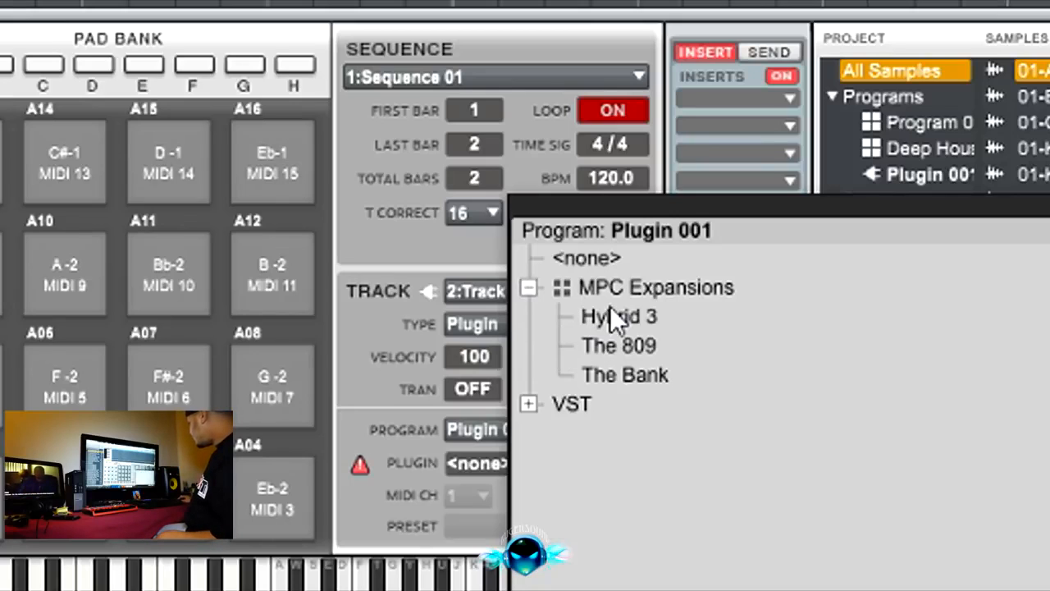
left_click(528, 404)
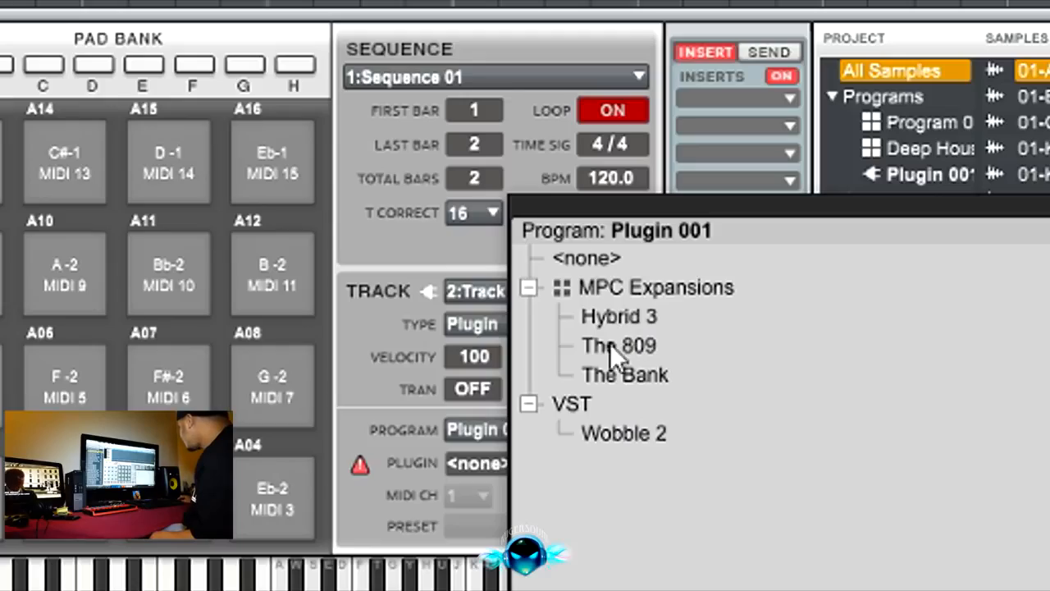
double_click(624, 374)
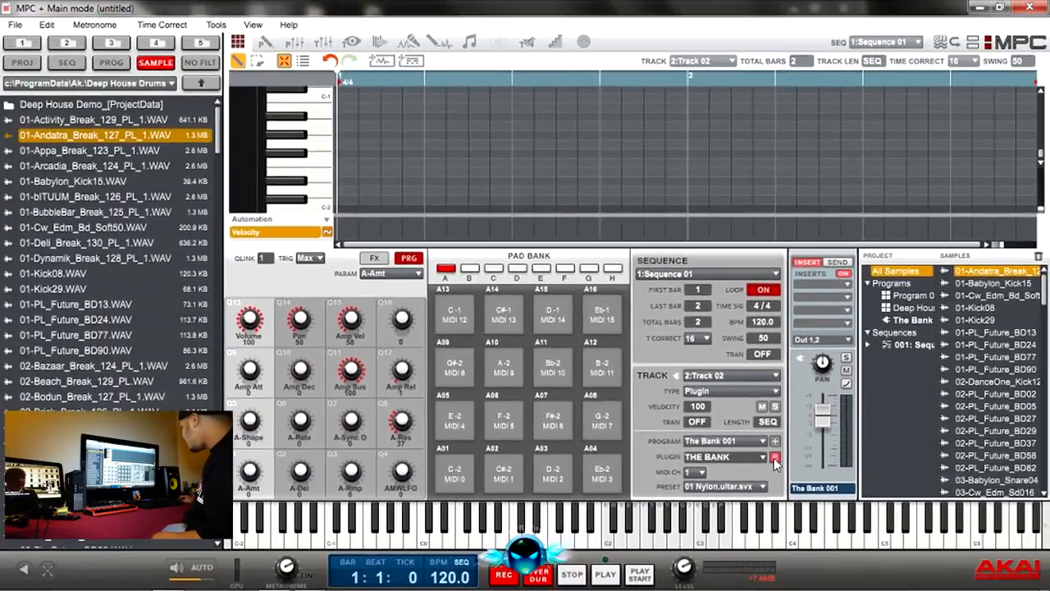
Step: In The Bank's own editor window, advance the preset to 06 Rock Guitar 1, leaving the editor closed
left_click(675, 461)
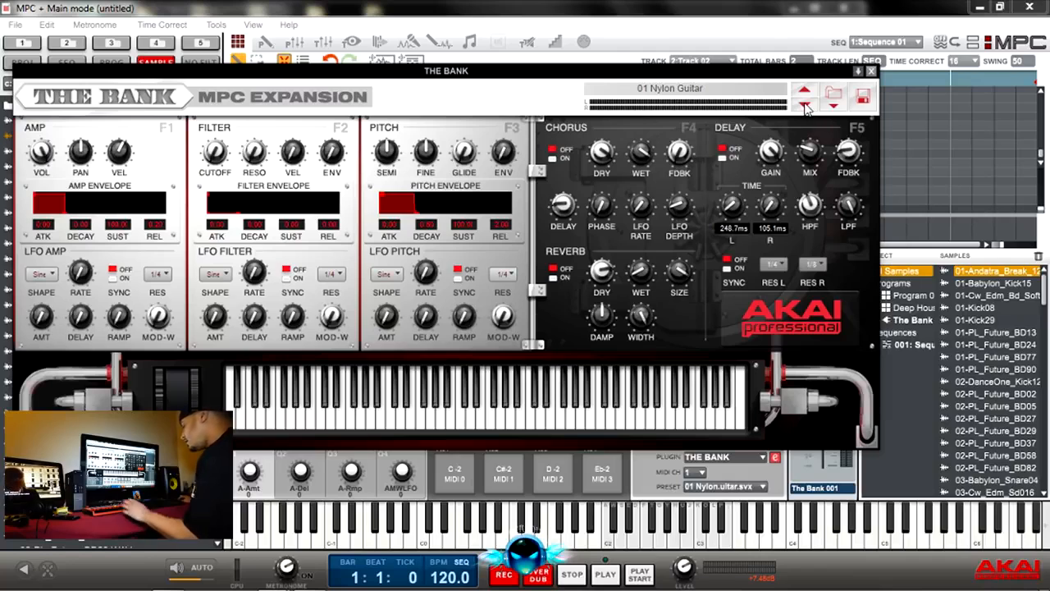
left_click(805, 107)
left_click(806, 107)
left_click(806, 106)
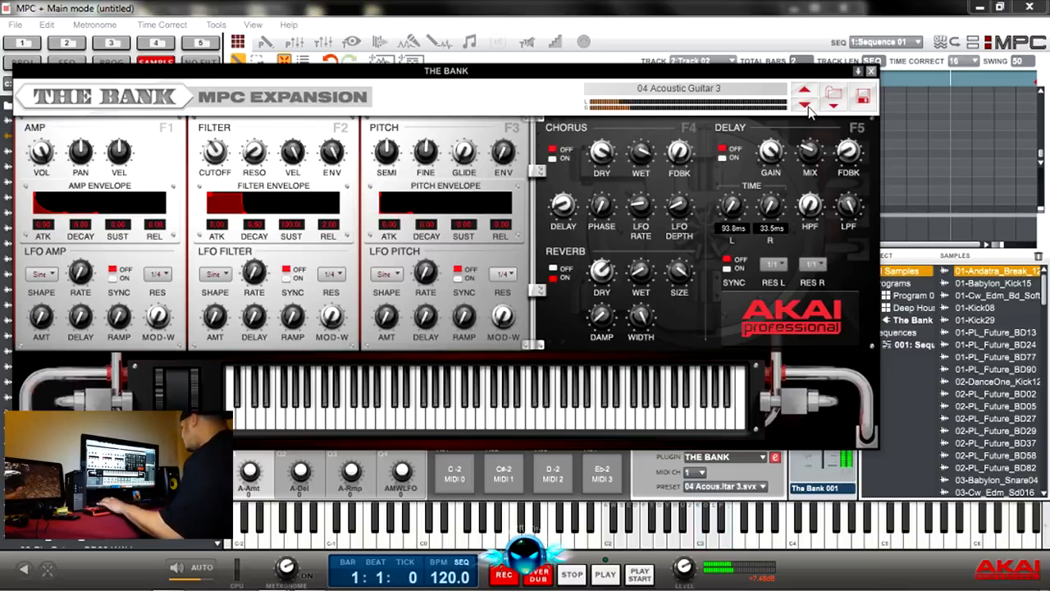
left_click(872, 72)
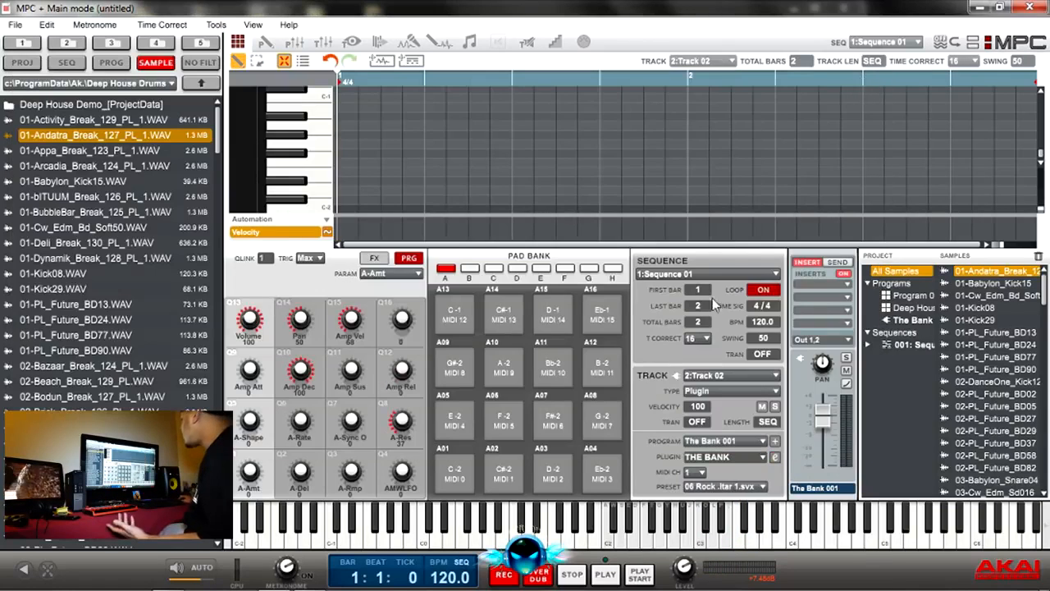
Step: Change The Bank's preset on track 2 to 18 Fretless Bass and advance it to preset 19
left_click(762, 487)
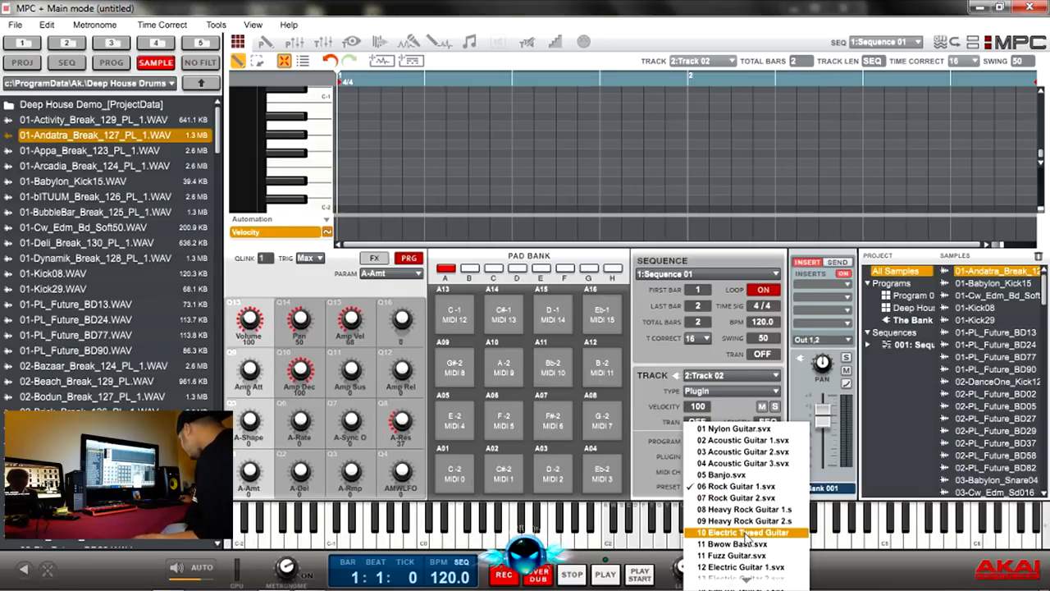
scroll(745, 519, "down", 5)
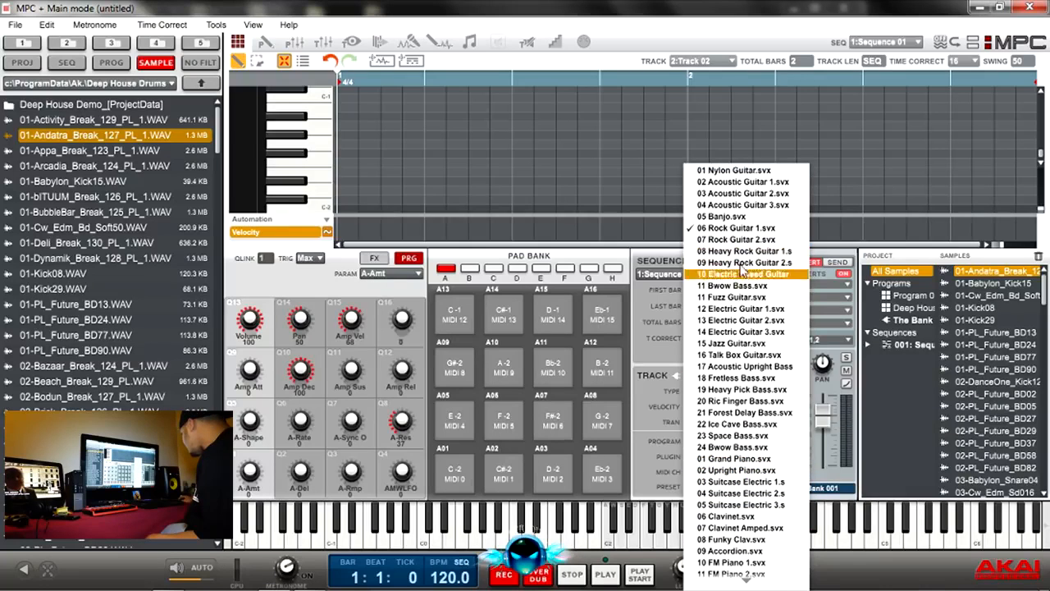
left_click(739, 378)
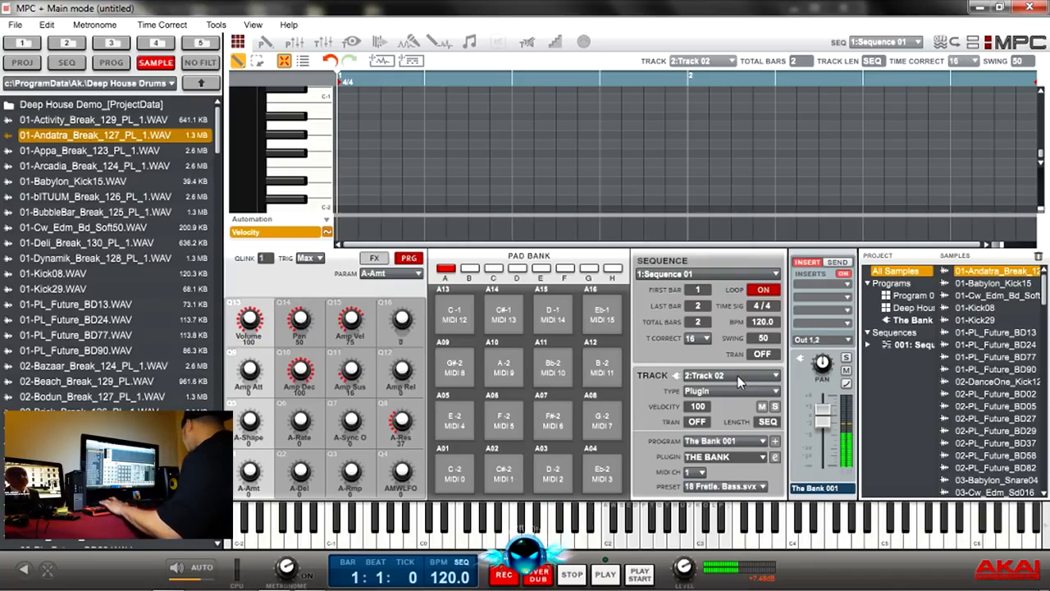
left_click(762, 487)
left_click(754, 497)
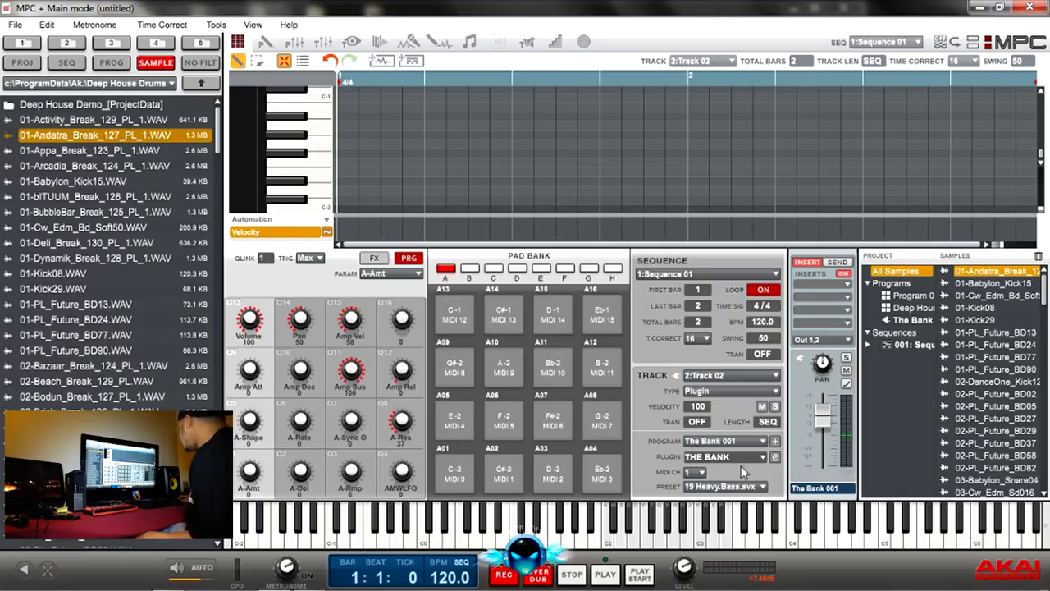
Step: Replace The Bank with Hybrid 3 from MPC Expansions as the track's plugin and open its editor window
left_click(762, 459)
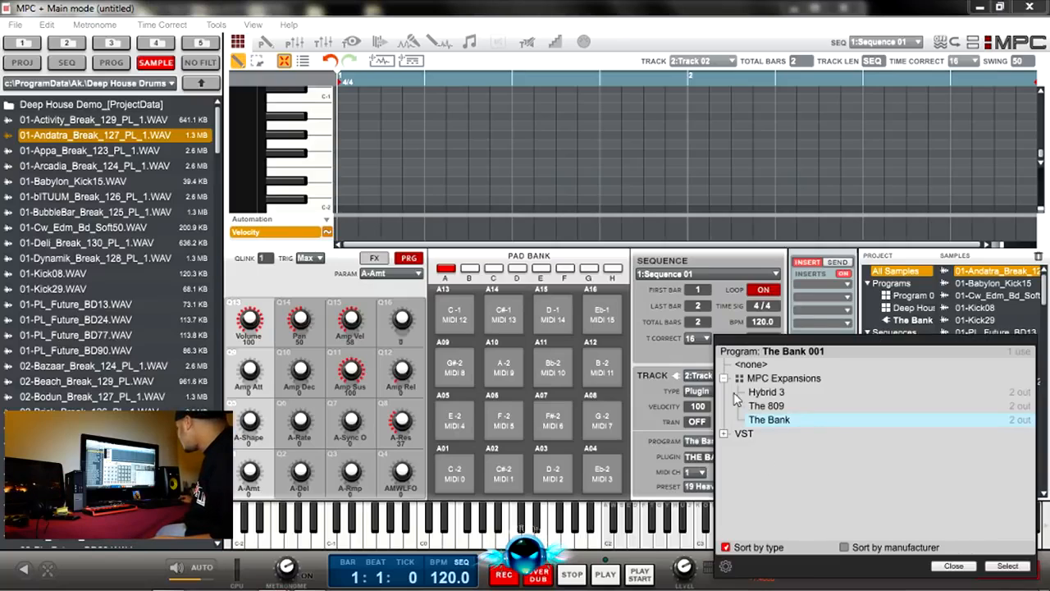
left_click(770, 393)
double_click(771, 396)
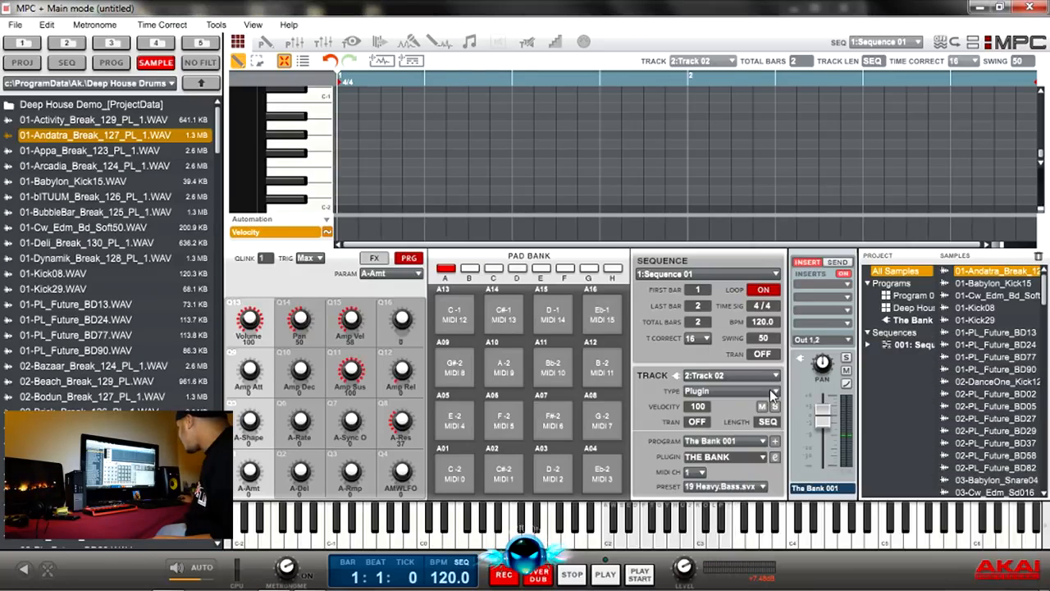
left_click(774, 456)
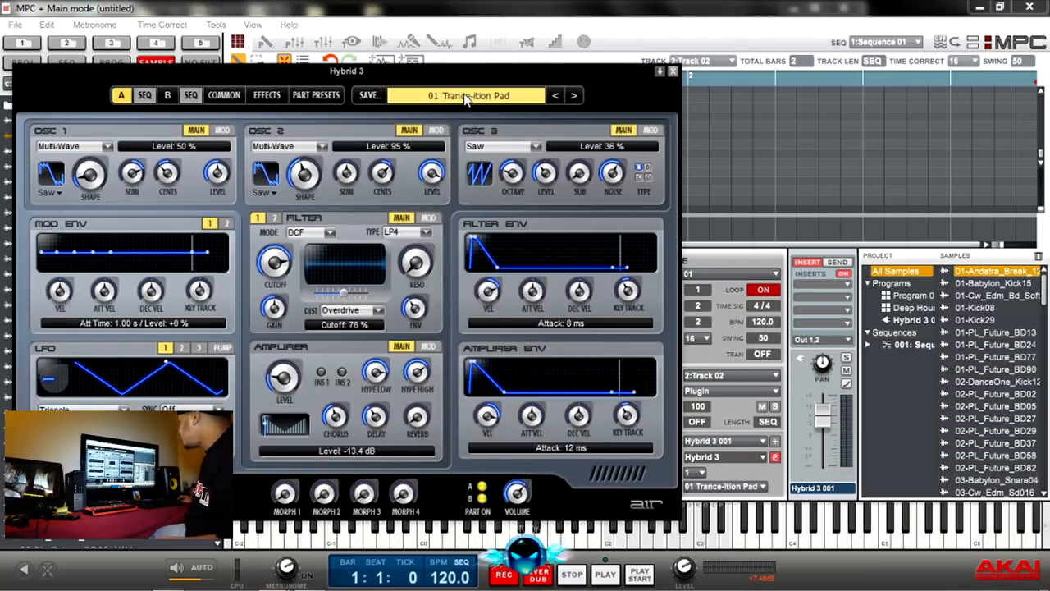
Step: Load Hybrid 3's 16 Rolling Riff from 10 Sequenced Bass and audition the following presets up to 20 Rolling Synth
left_click(464, 95)
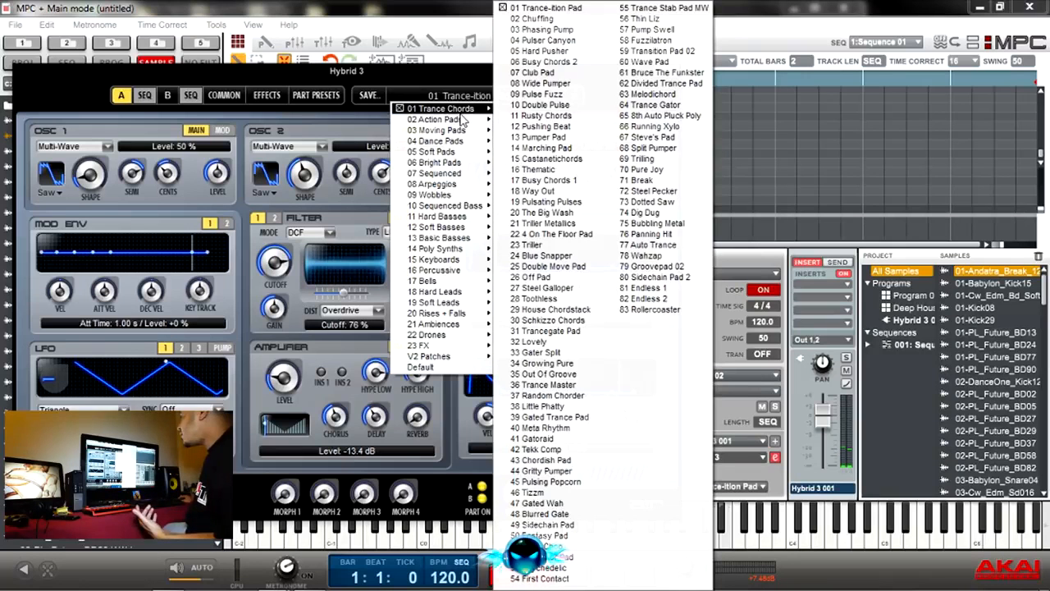
mouse_move(463, 123)
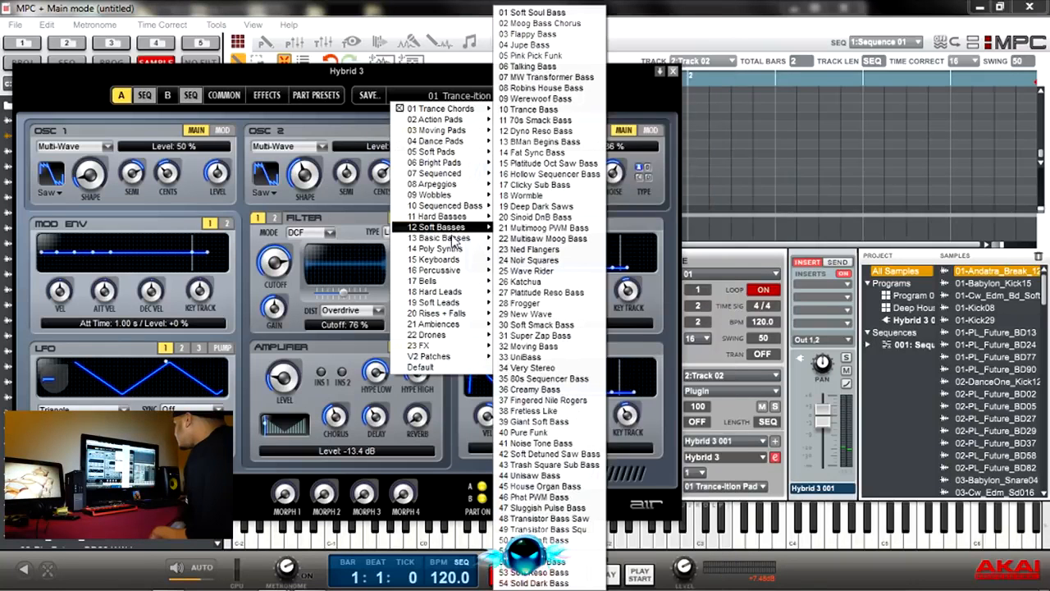
mouse_move(451, 205)
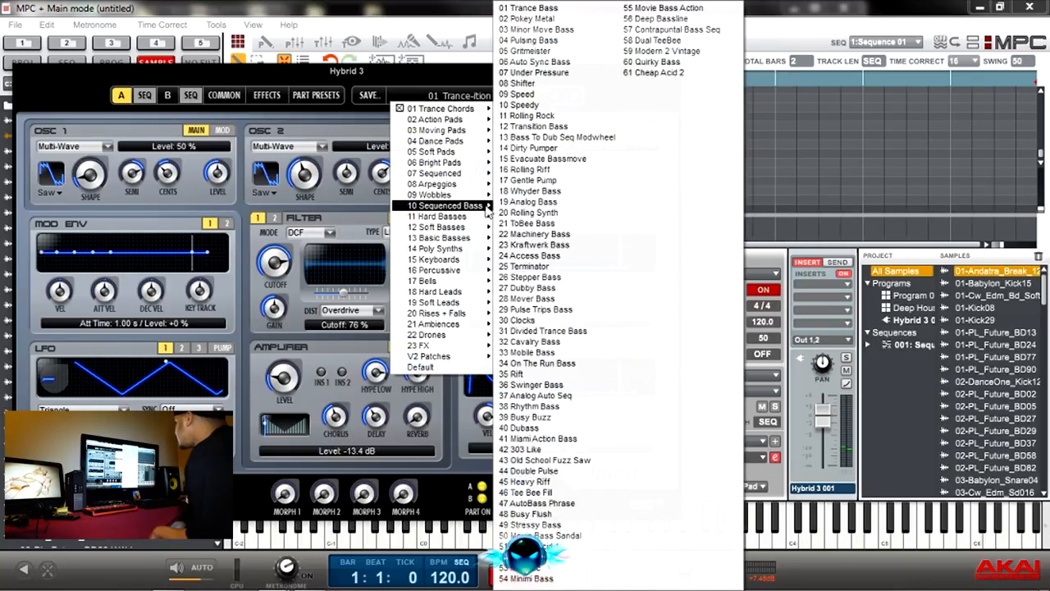
left_click(540, 171)
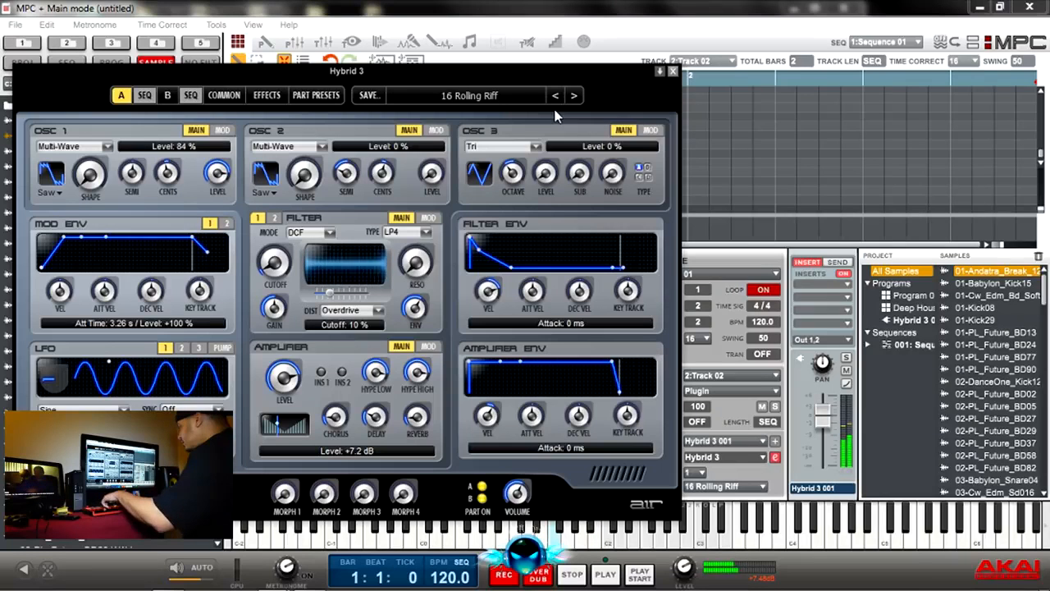
left_click(573, 96)
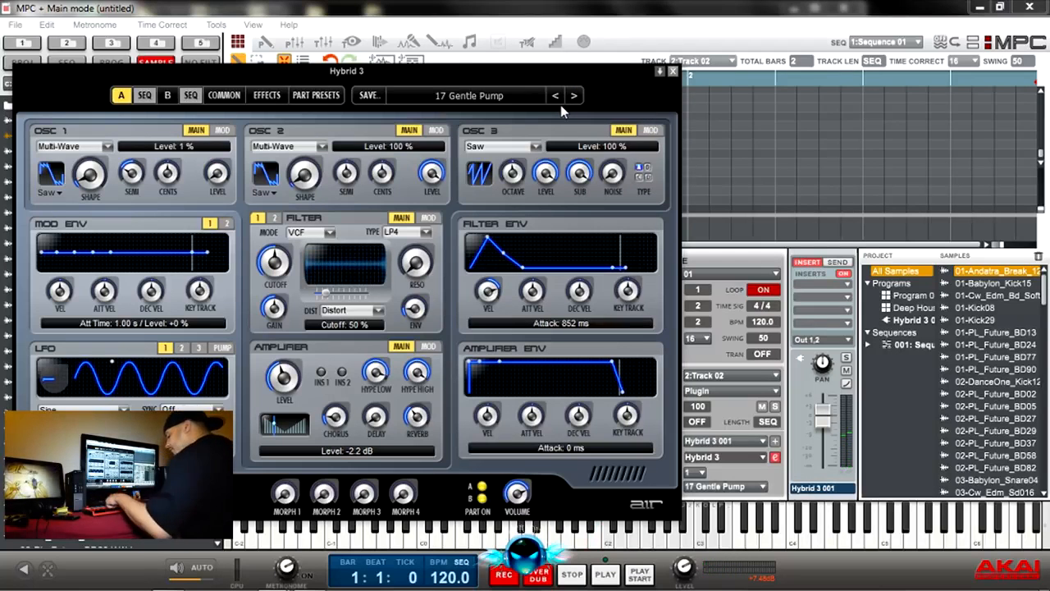
left_click(574, 96)
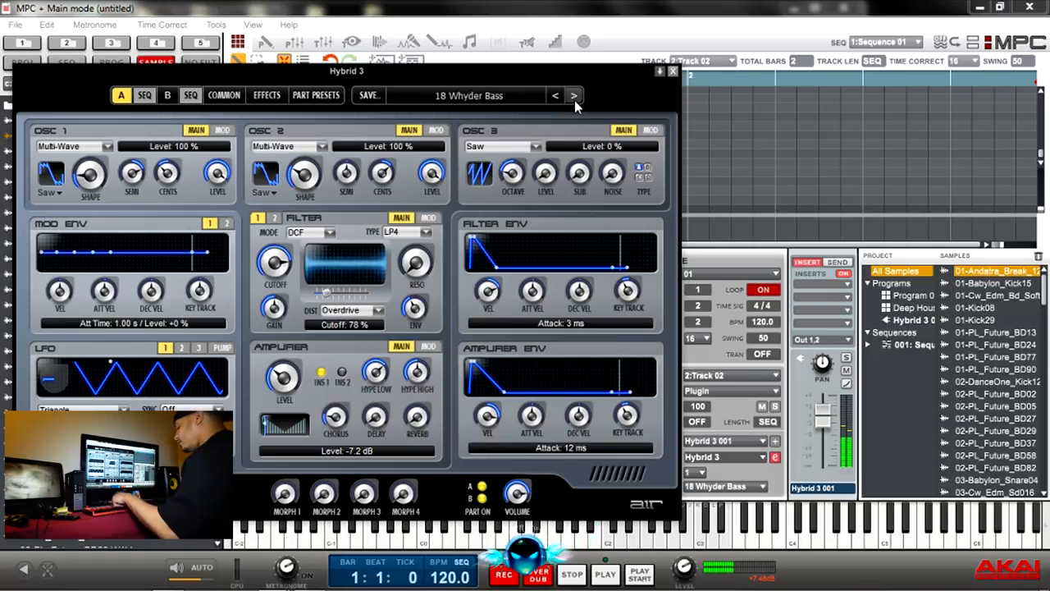
left_click(574, 99)
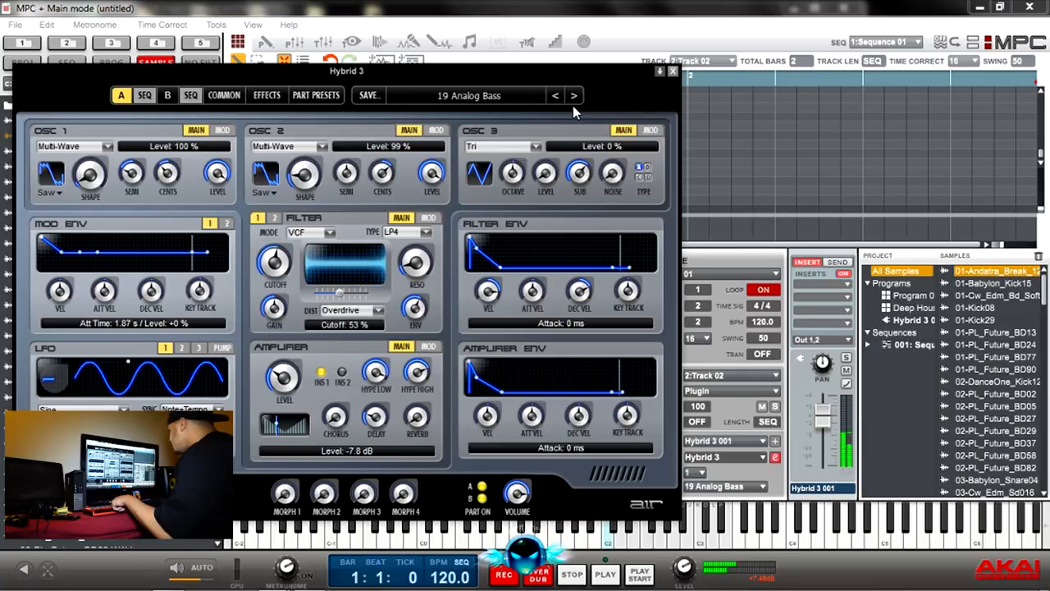
left_click(574, 96)
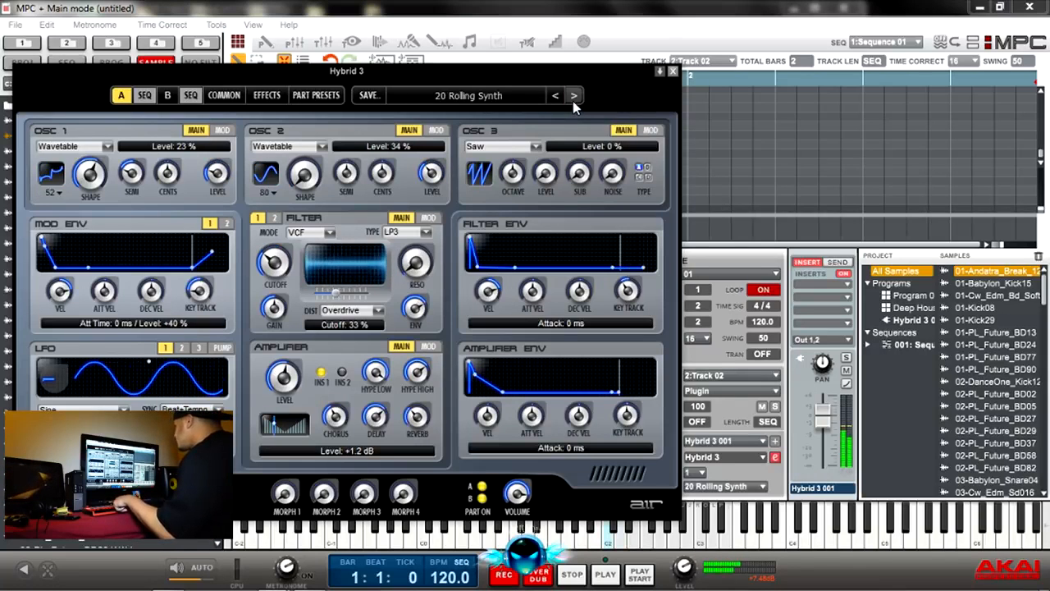
Step: Load 01 AIR Mover from Hybrid 3's 11 Hard Basses and audition the following presets up to 04 Show Me
left_click(471, 95)
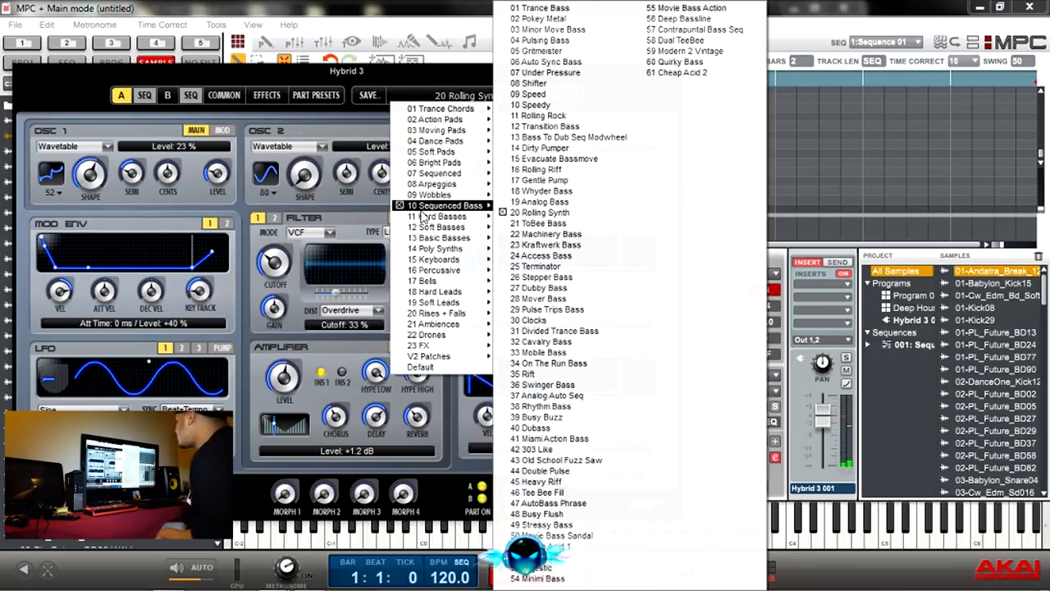
mouse_move(439, 217)
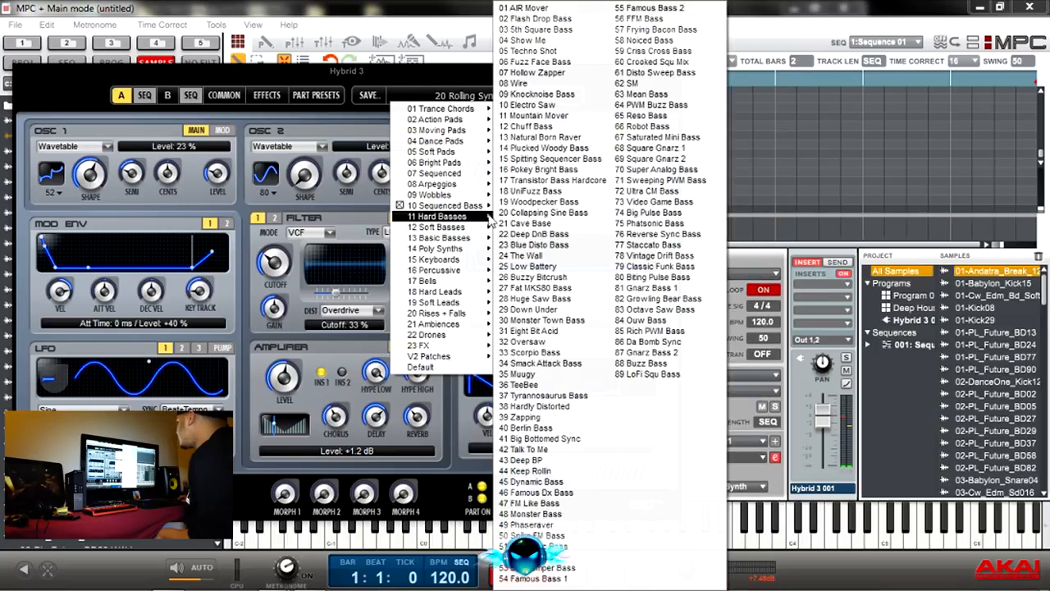
left_click(534, 8)
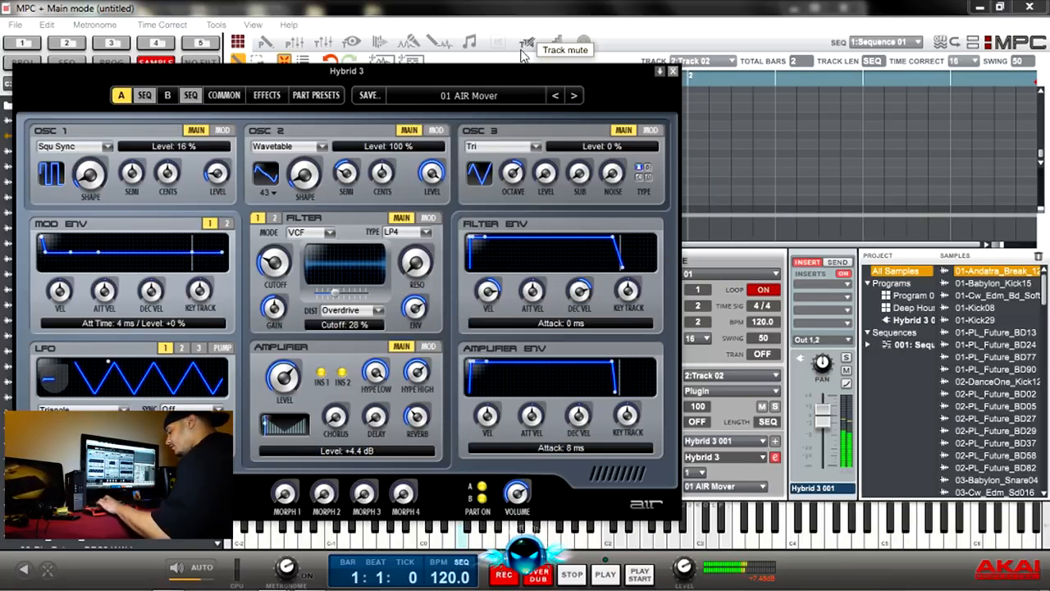
left_click(574, 96)
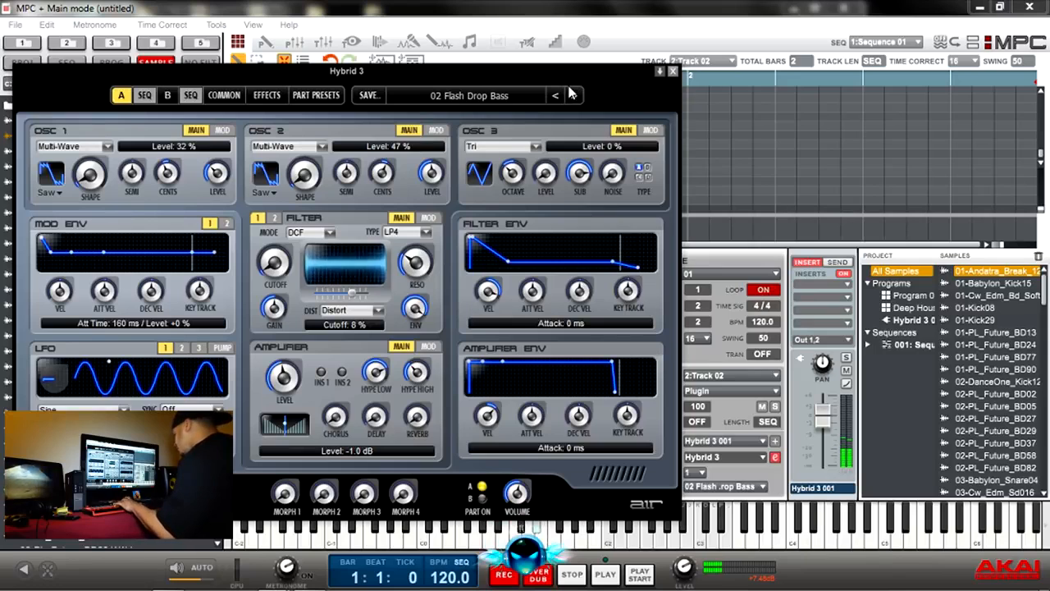
left_click(575, 96)
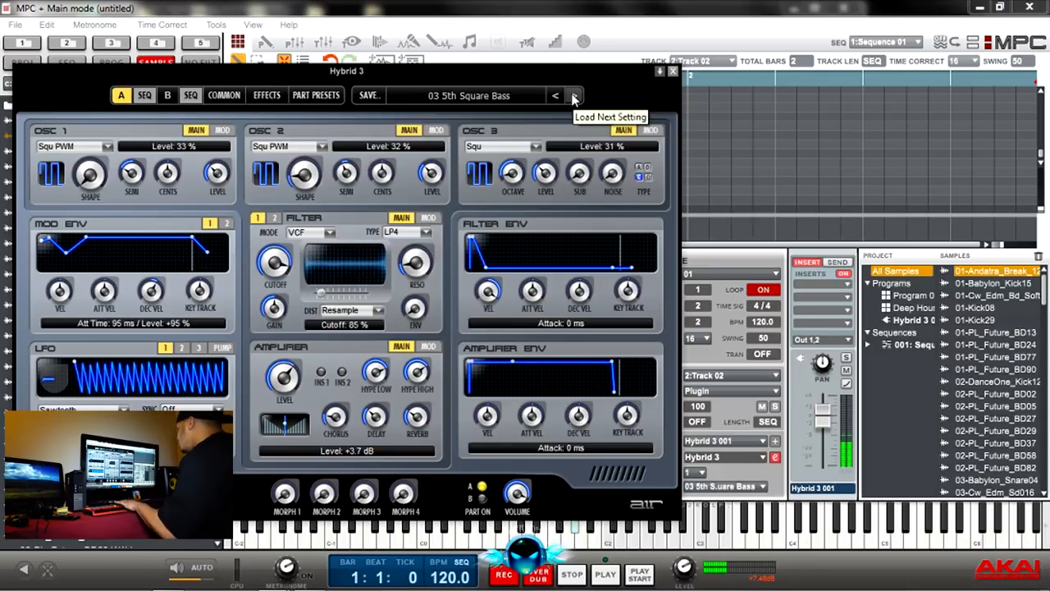
left_click(575, 96)
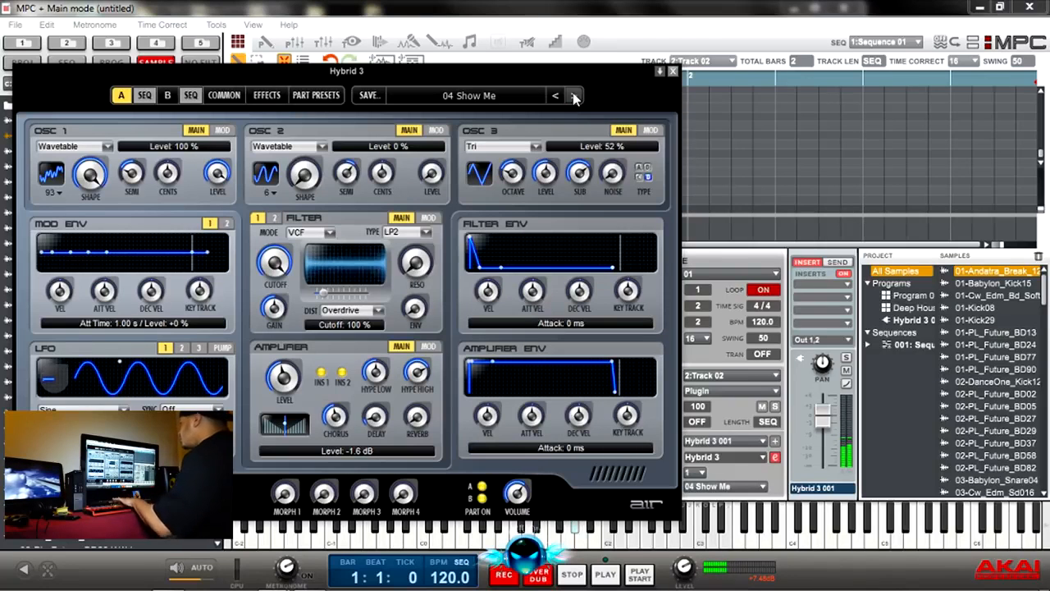
Step: Load 87 Gnarz Bass 2 from 11 Hard Basses and advance to 88 Buzz Bass
left_click(516, 96)
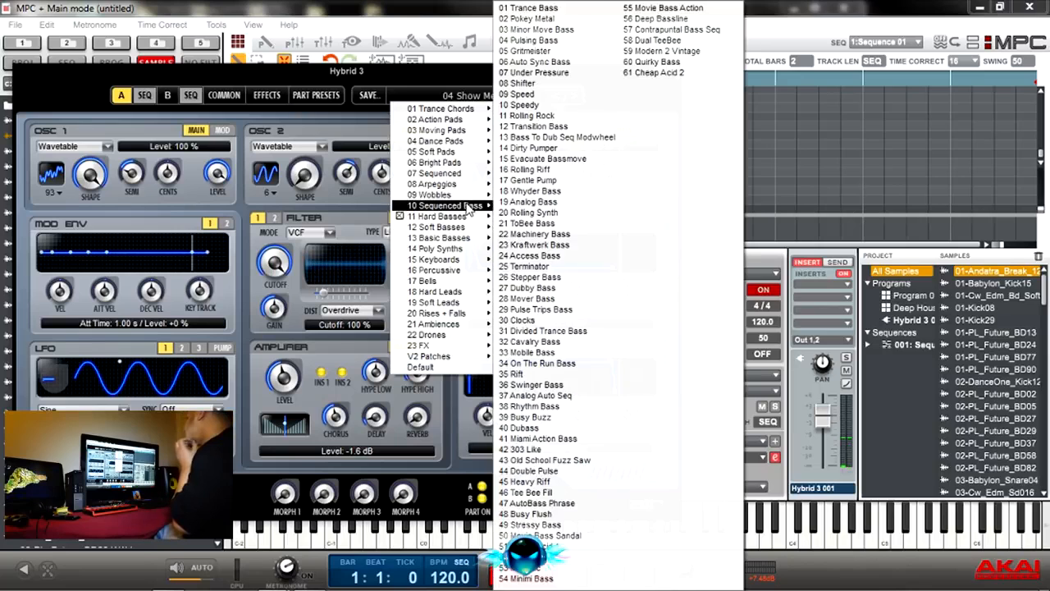
mouse_move(463, 217)
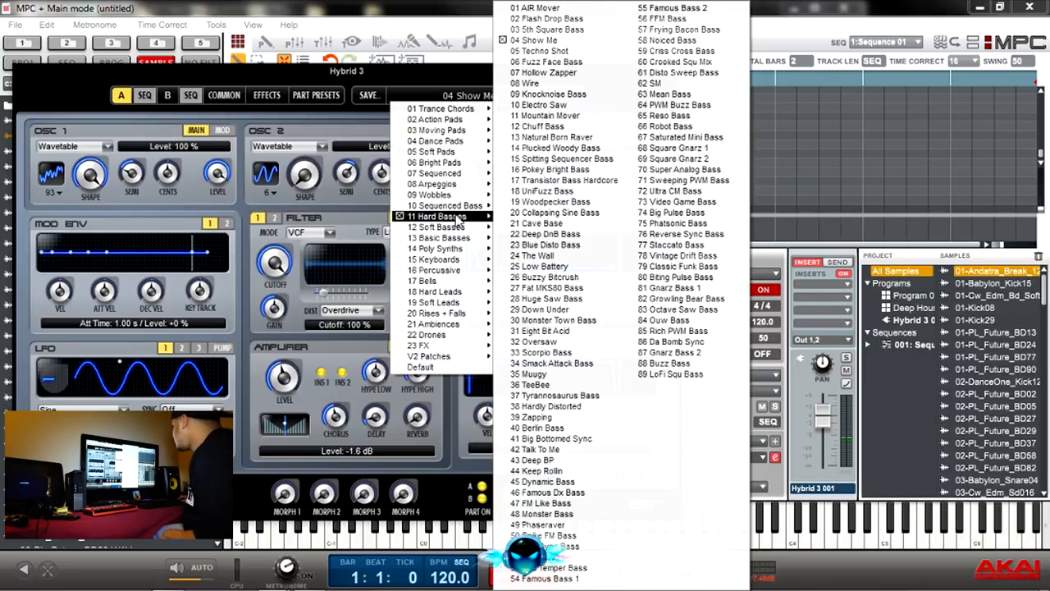
left_click(663, 352)
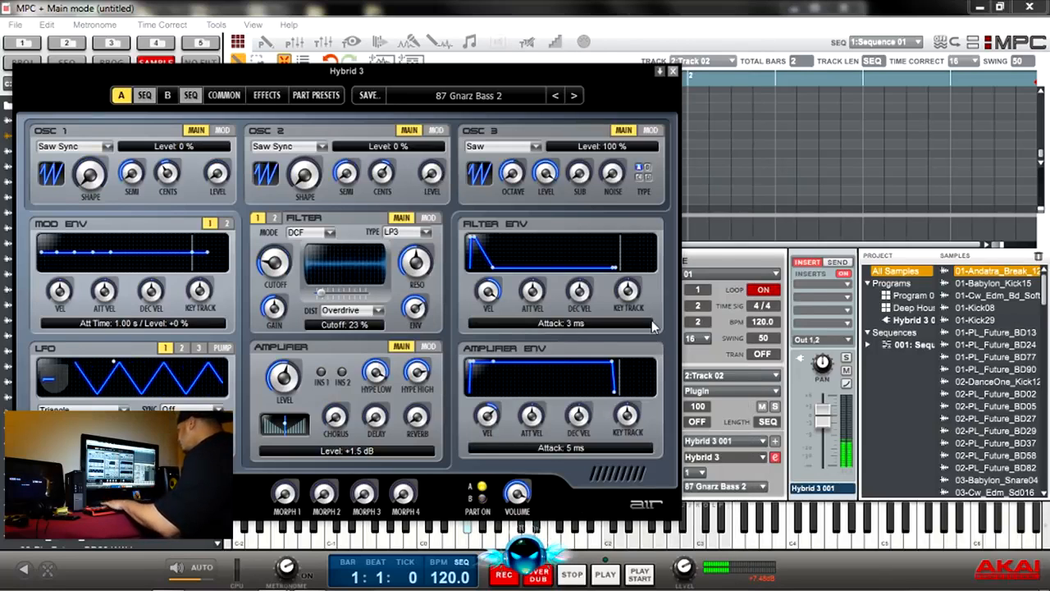
left_click(574, 96)
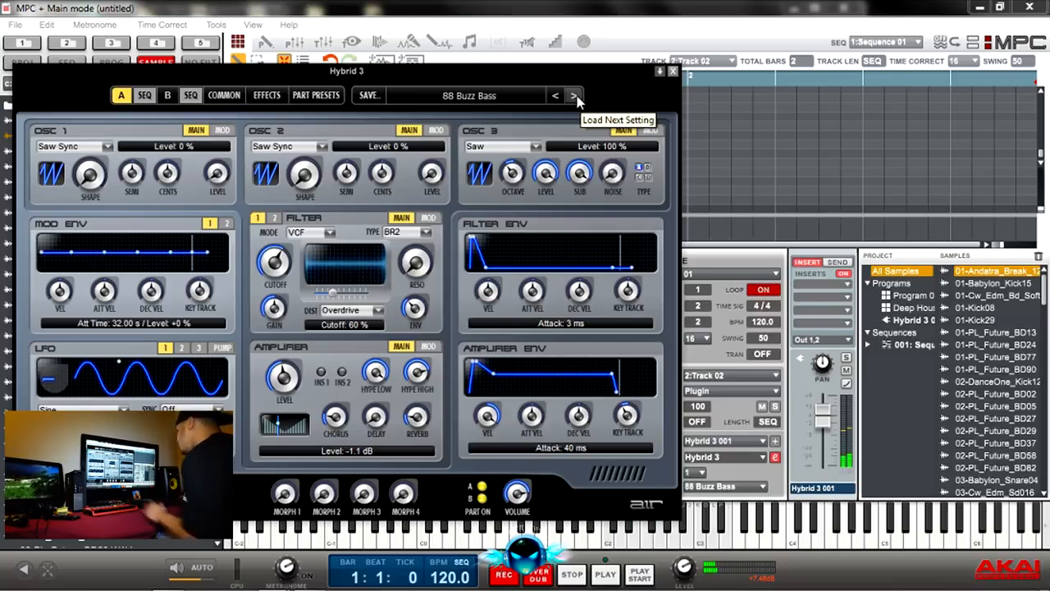
Step: Load 02 Moog Bass Chorus from 12 Soft Basses and audition the following presets up to 05 Pink Pick Funk
left_click(533, 96)
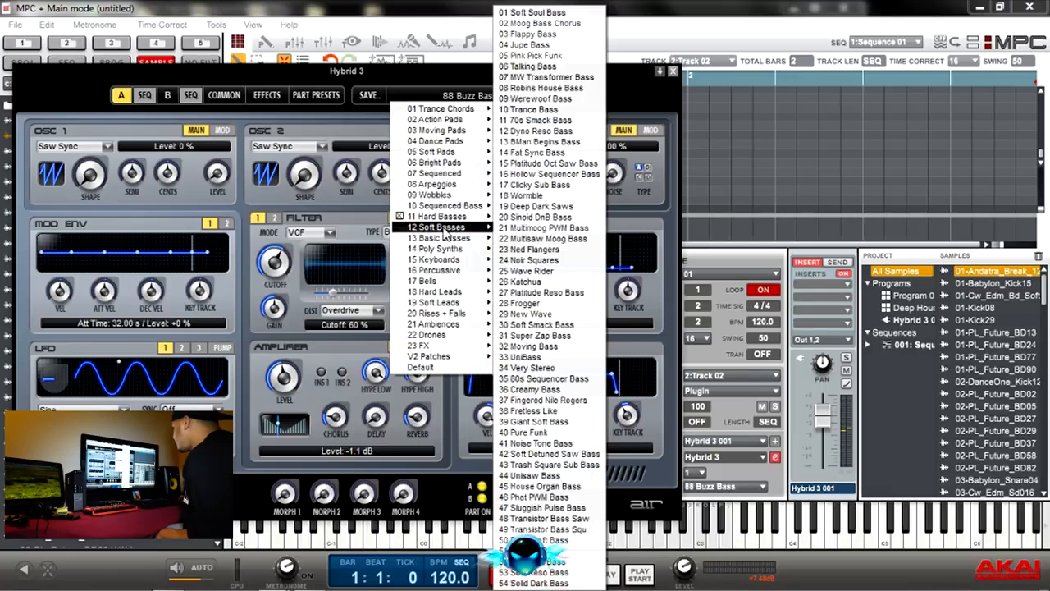
mouse_move(449, 239)
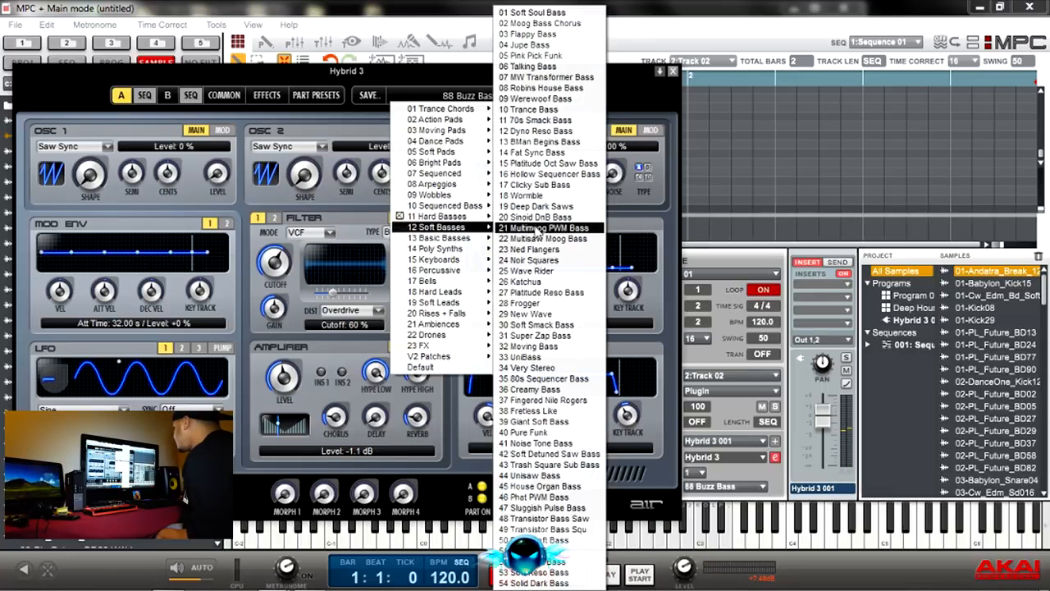
left_click(547, 25)
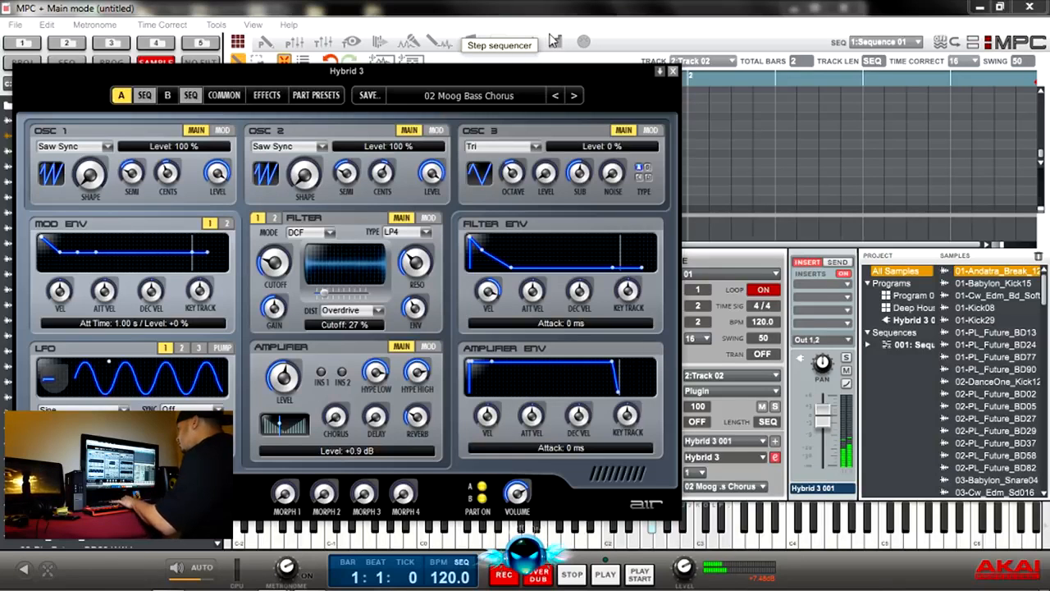
left_click(576, 96)
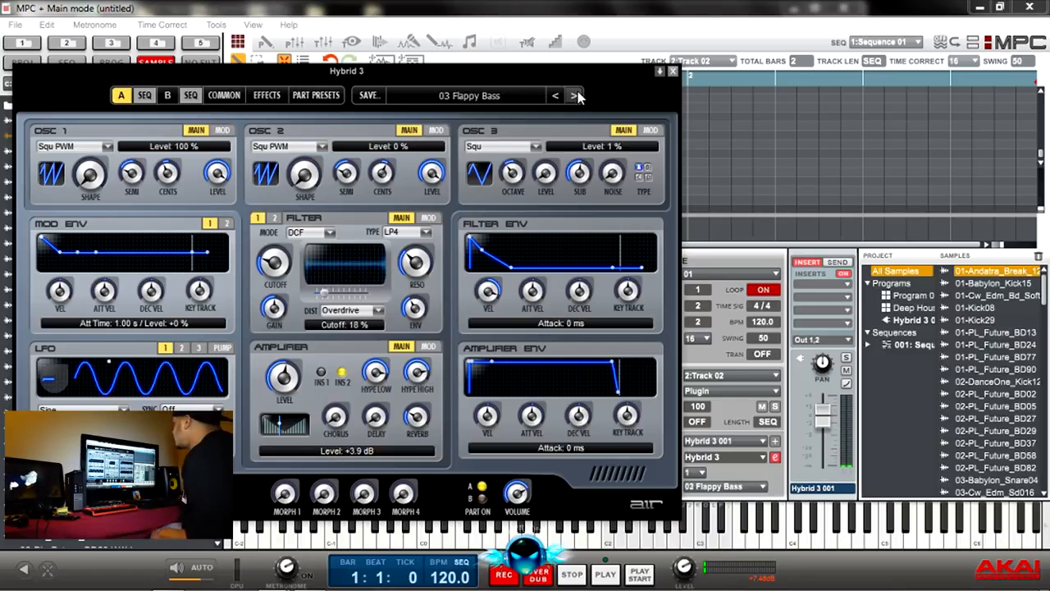
left_click(575, 97)
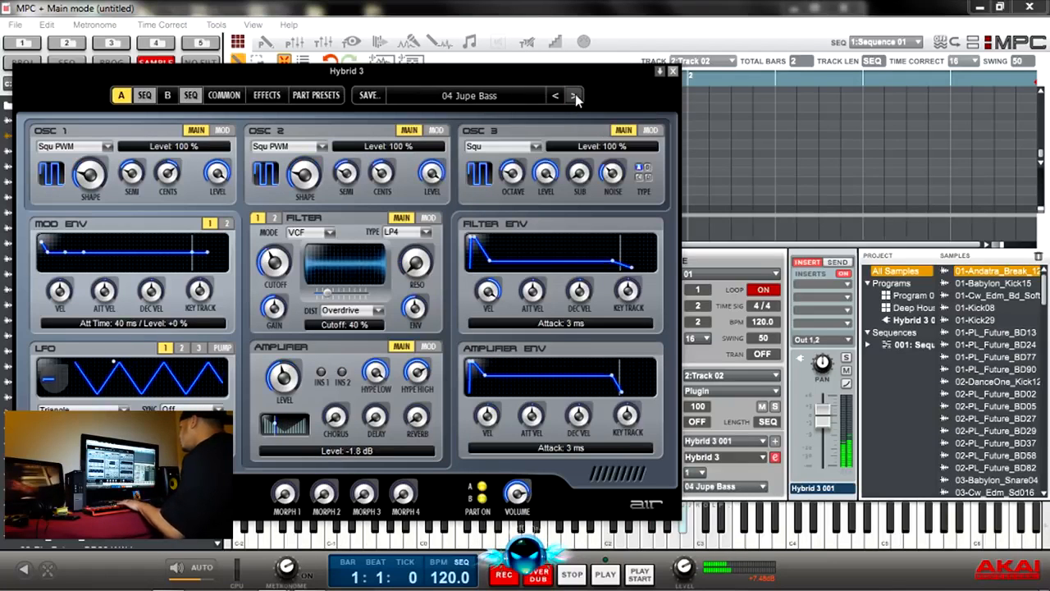
left_click(575, 97)
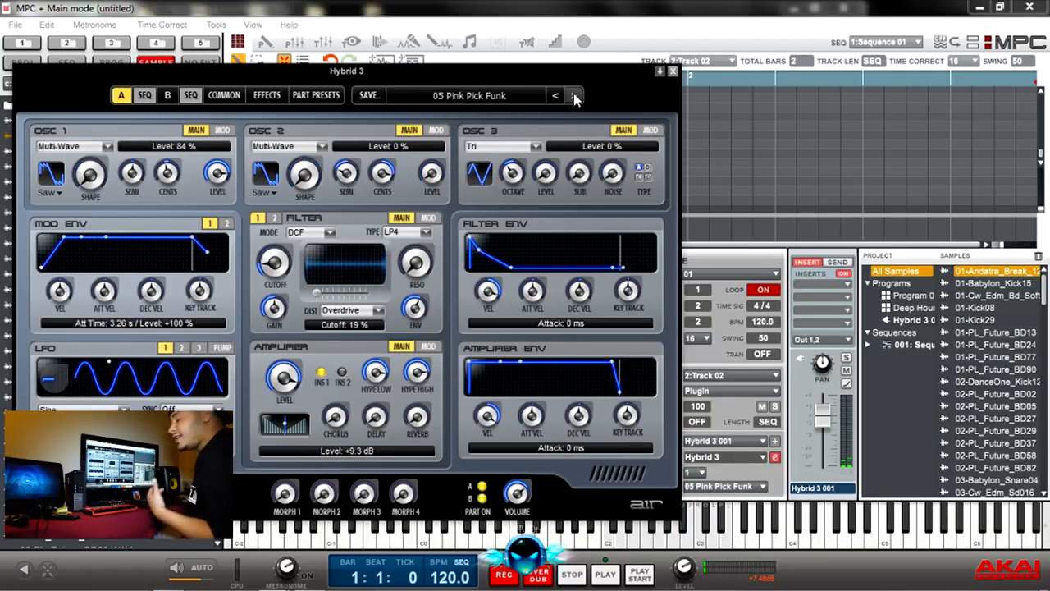
Step: Load 01 Analog Bass Straight from 13 Basic Basses and advance to 02 Analog Pluck Bass
left_click(529, 98)
mouse_move(460, 218)
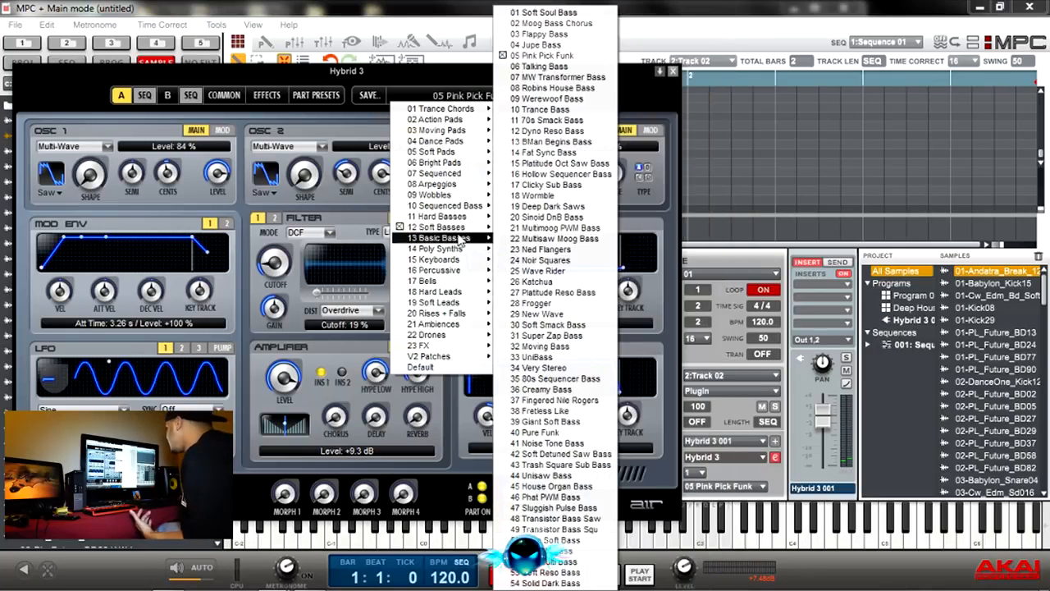
mouse_move(465, 237)
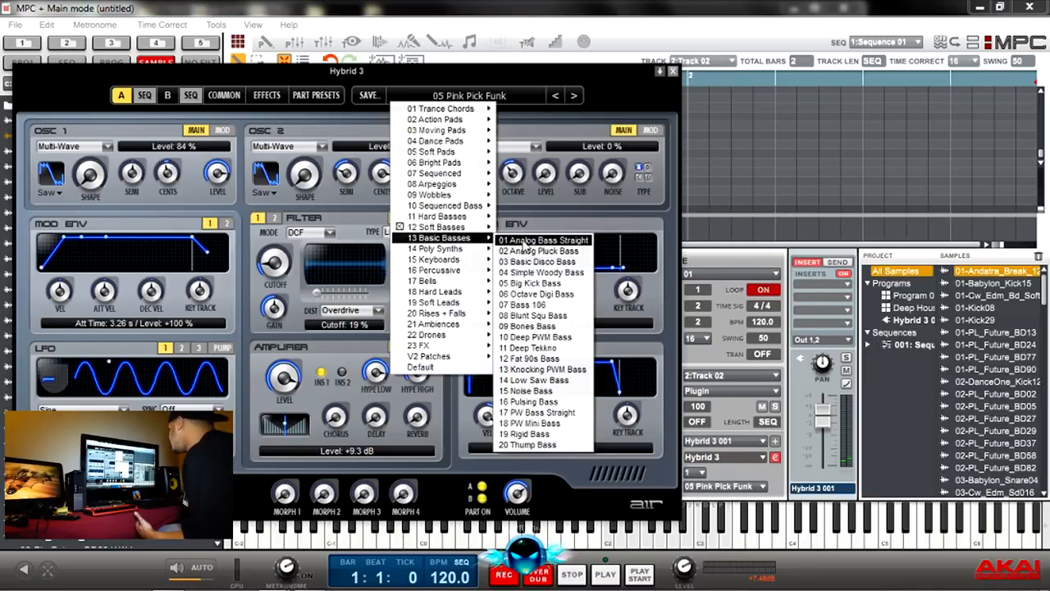
left_click(525, 241)
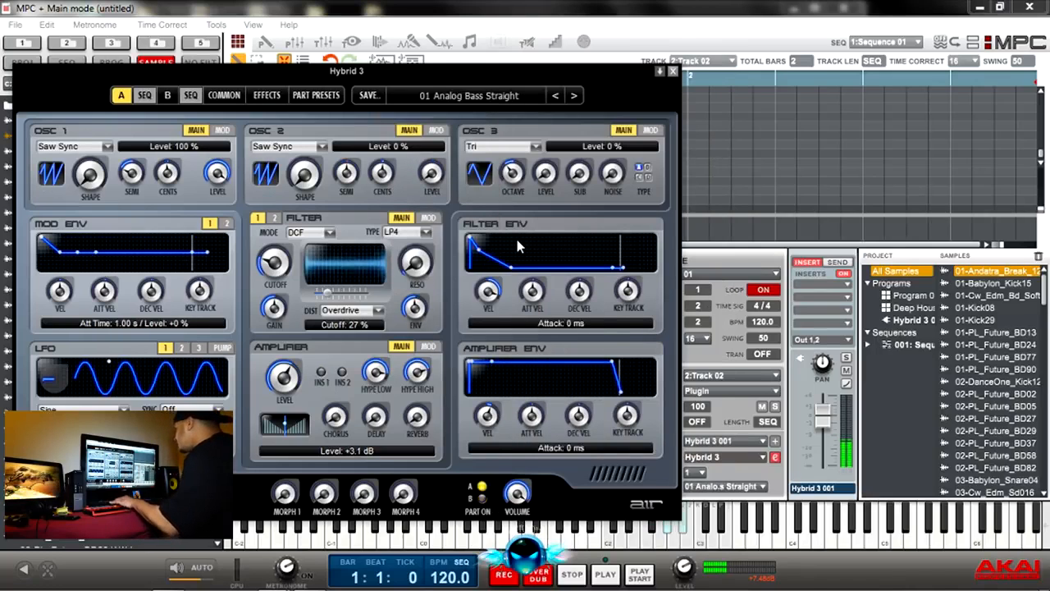
left_click(573, 95)
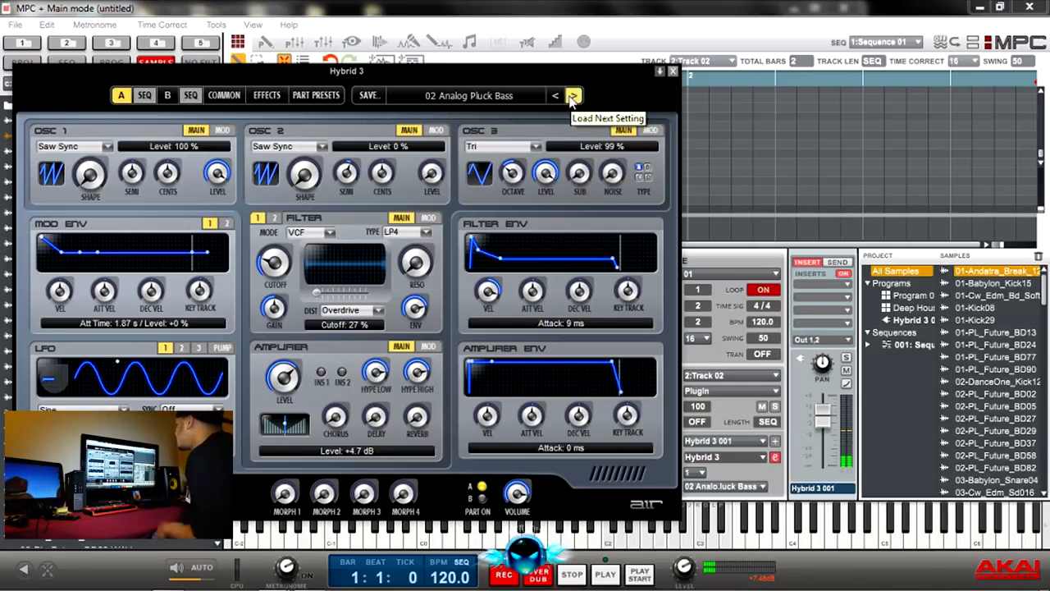
Step: Advance to 03 Basic Disco Bass, load 15 Metal Wave Poly from 14 Poly Synths, and audition presets through 17 Perky Phaser Chords
left_click(573, 96)
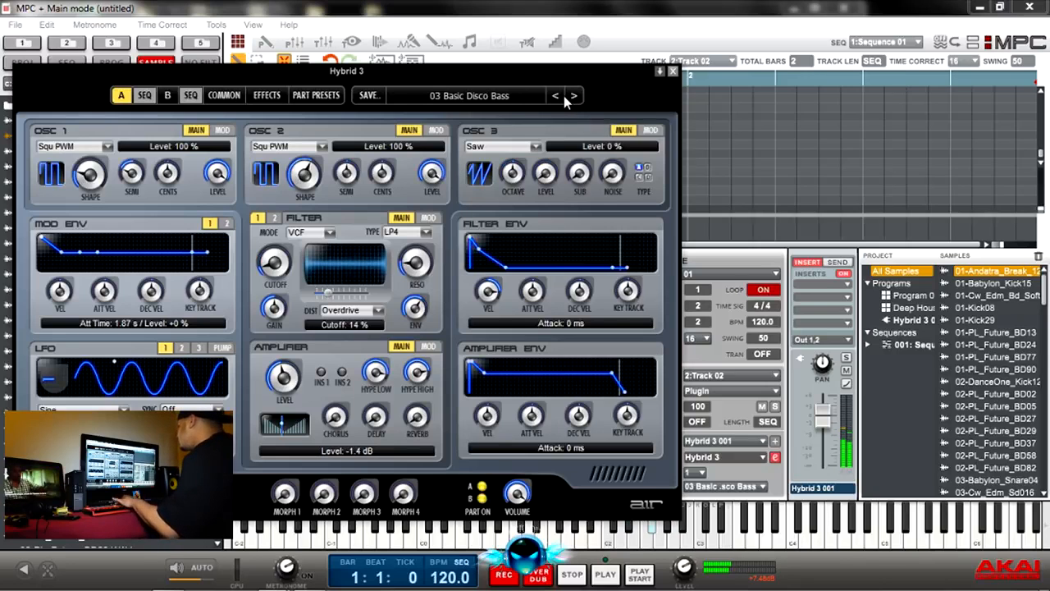
left_click(522, 99)
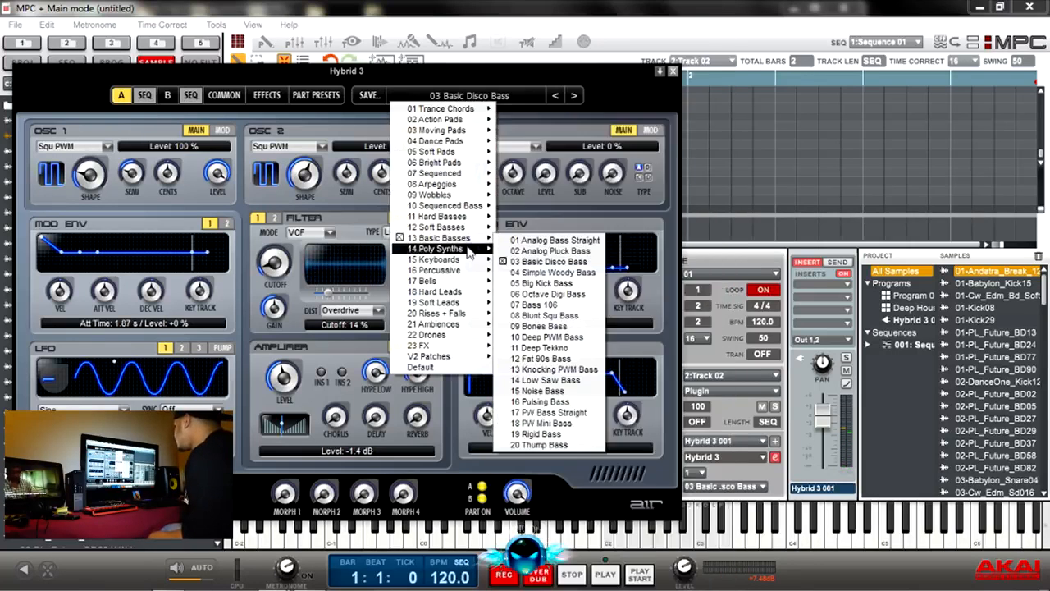
mouse_move(461, 249)
left_click(527, 159)
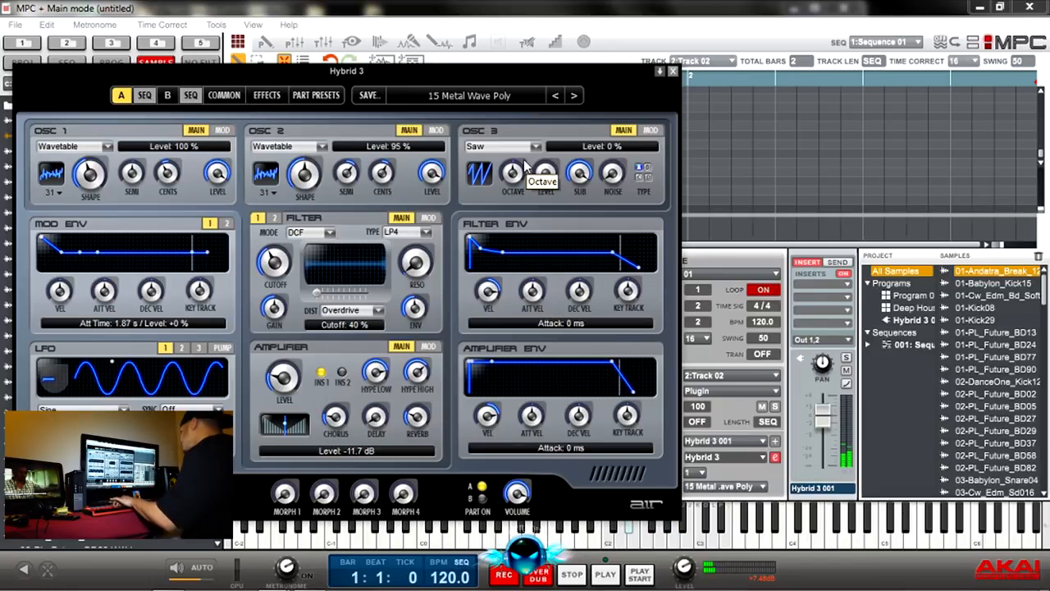
left_click(574, 96)
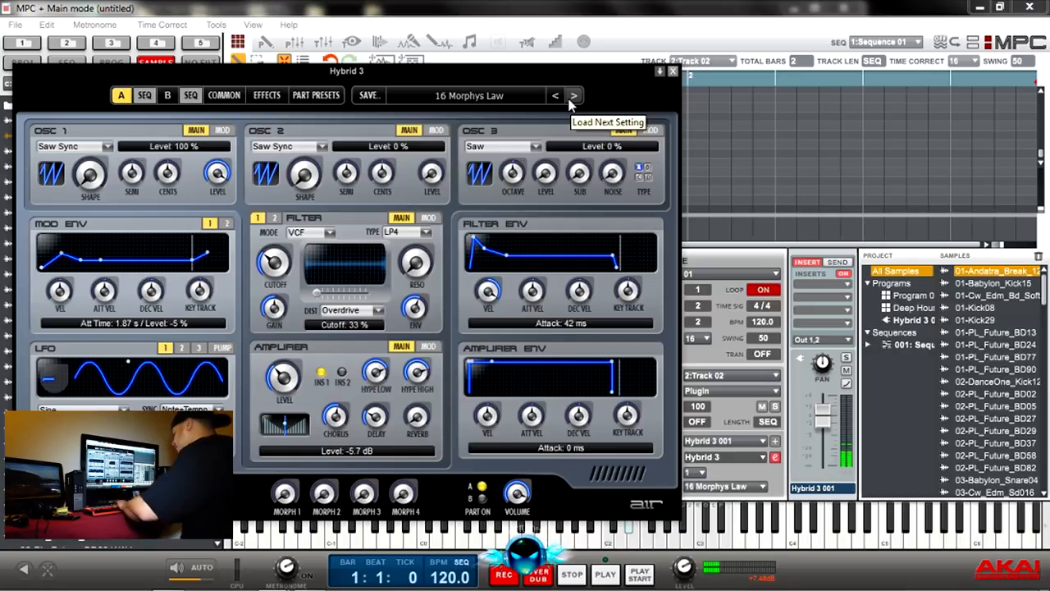
left_click(573, 96)
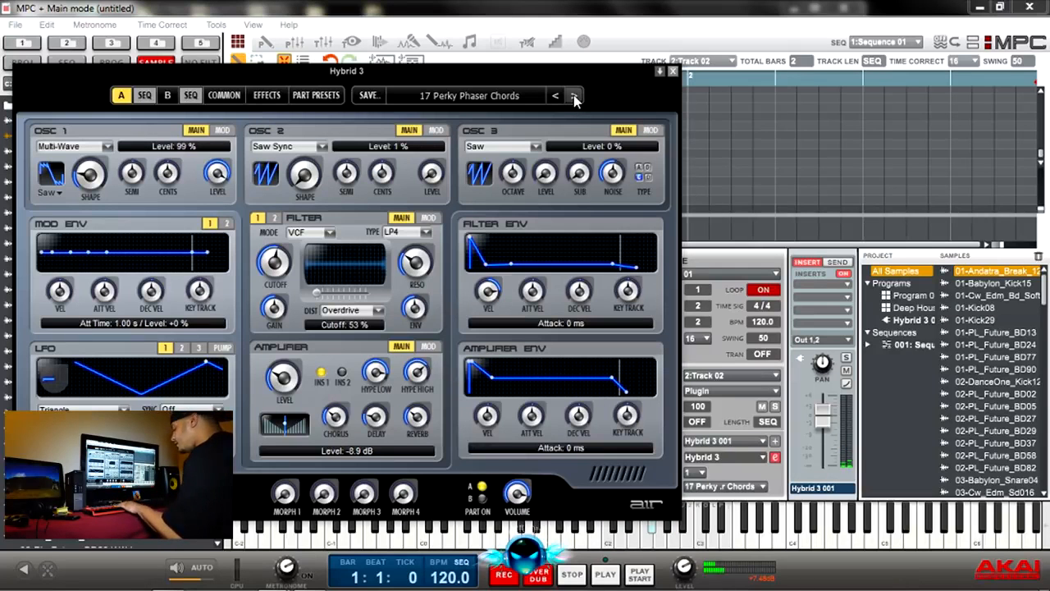
Step: Load 01 Ballad EP from 15 Keyboards, audition the presets up to 03 70s Stage Ballade, and close Hybrid 3's window
left_click(497, 96)
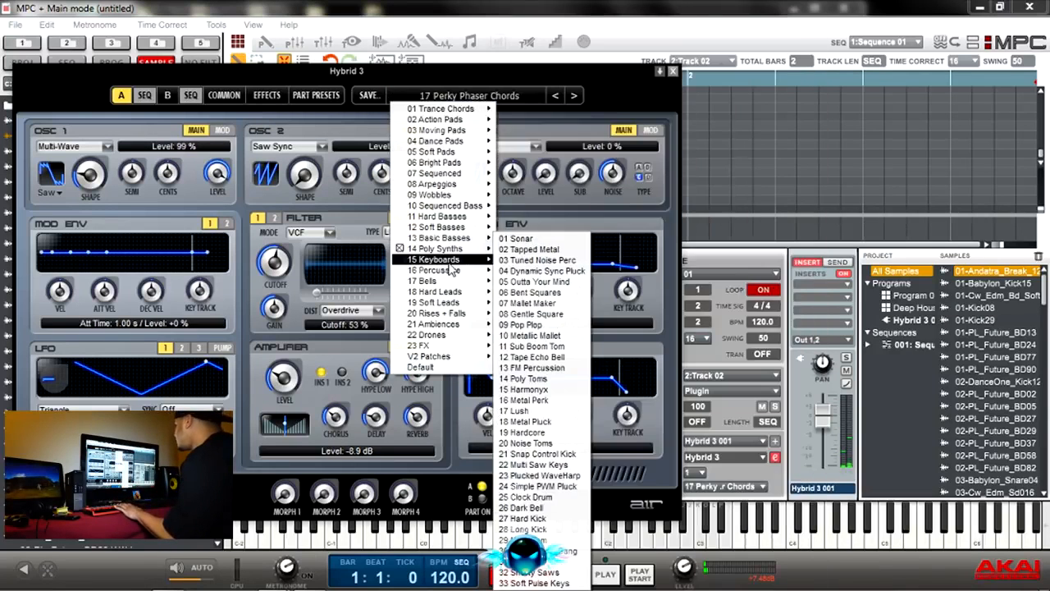
left_click(527, 266)
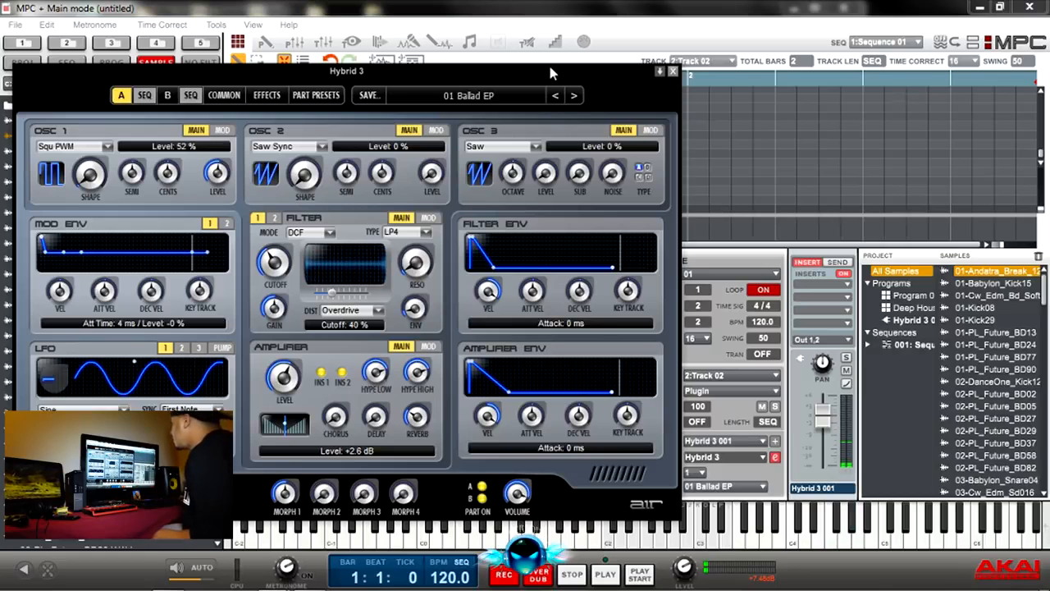
left_click(572, 96)
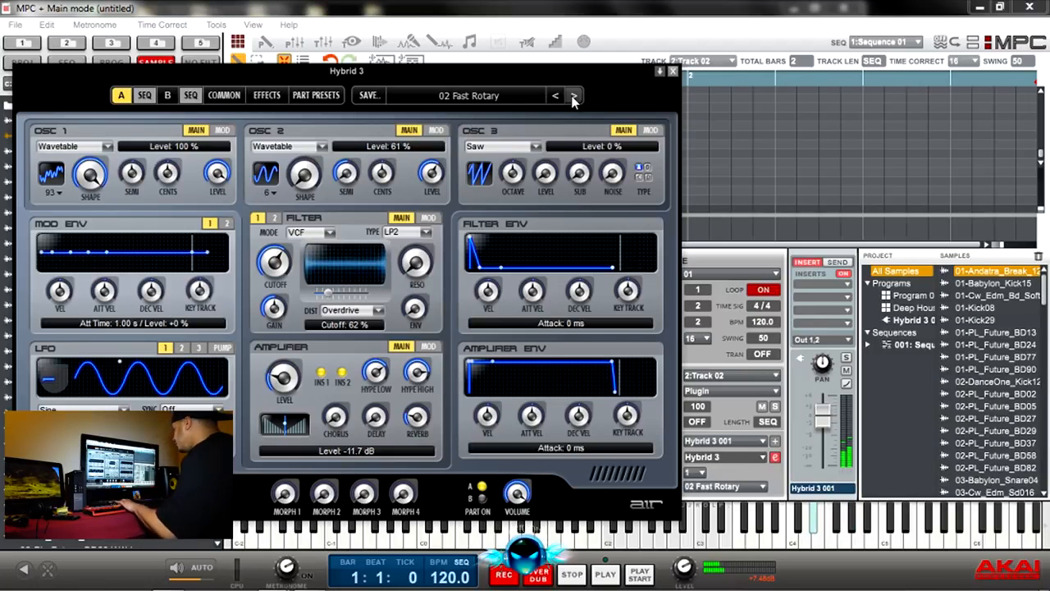
left_click(573, 96)
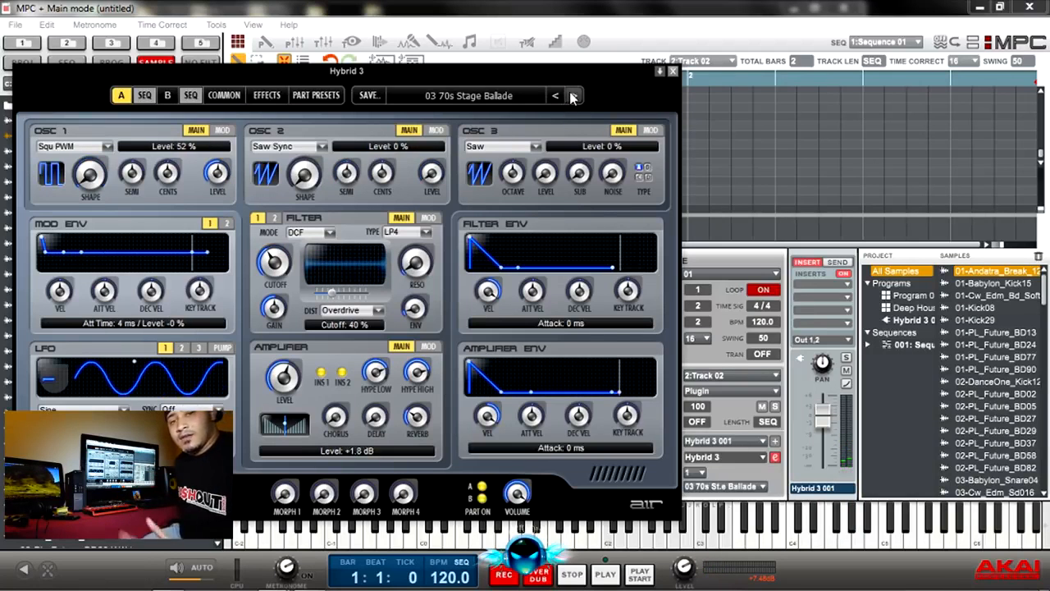
left_click(672, 72)
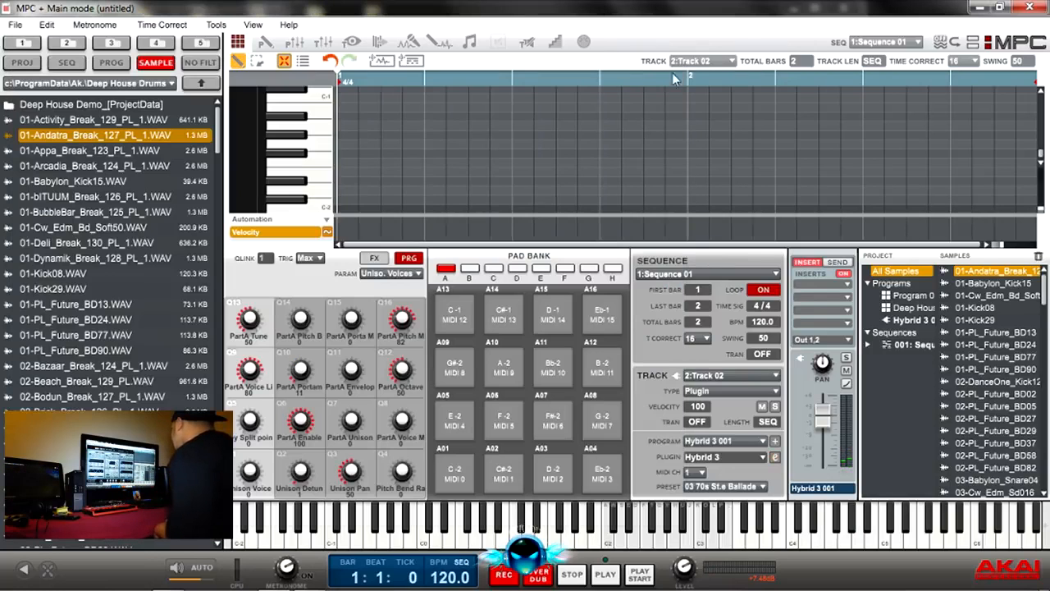
Step: Switch Track 02's plugin to The Bank and view its editor with the 01 Nylon Guitar preset
left_click(762, 456)
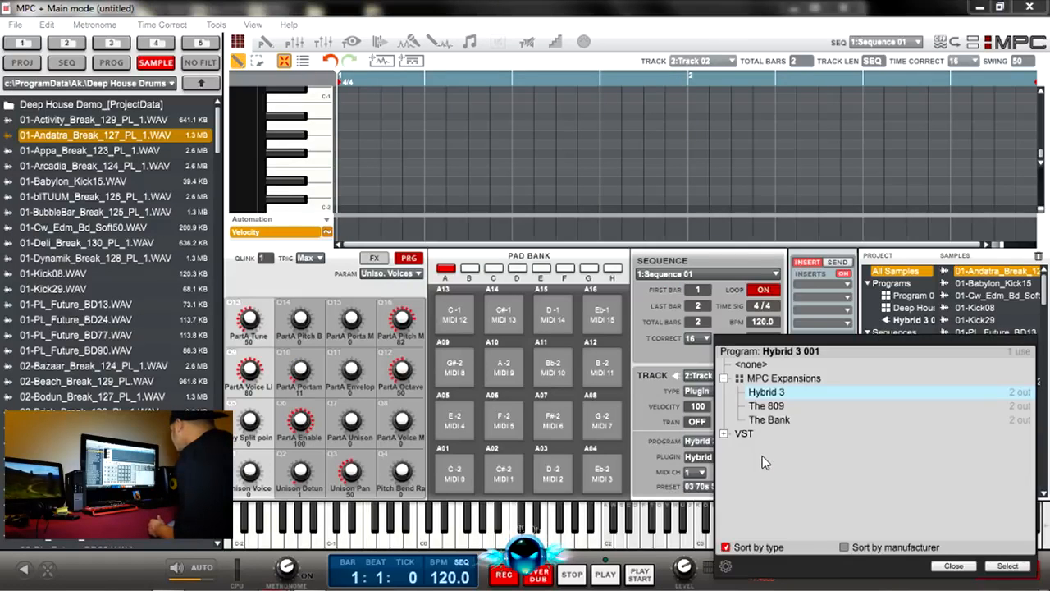
double_click(762, 421)
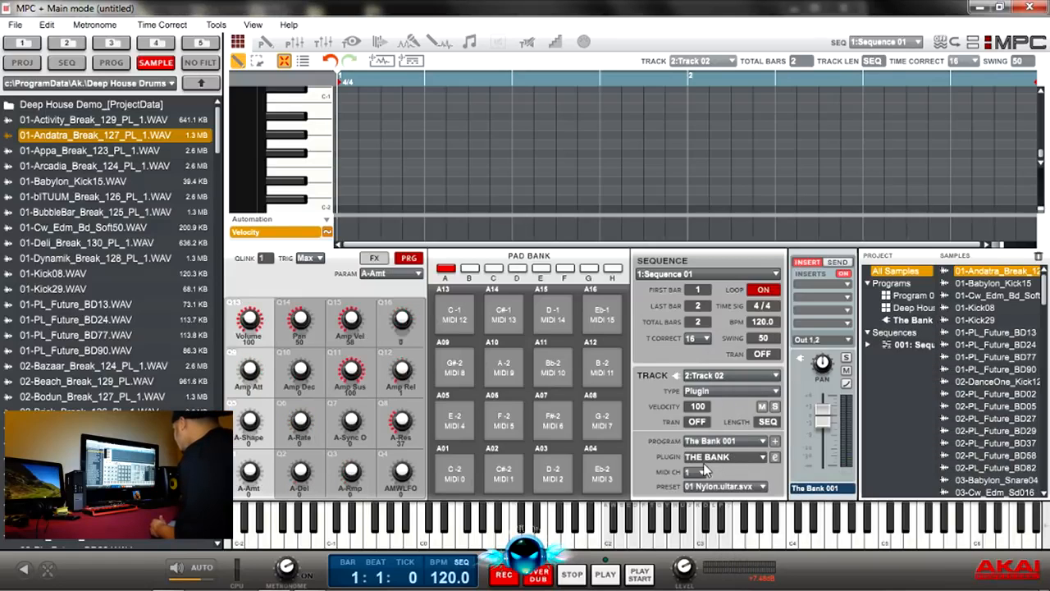
left_click(774, 457)
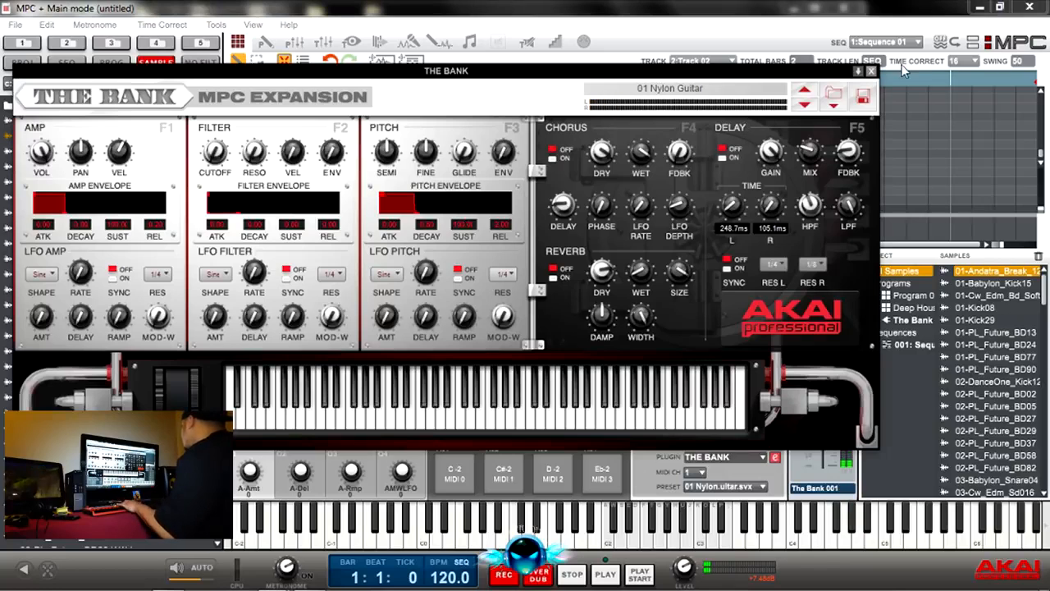
left_click(871, 72)
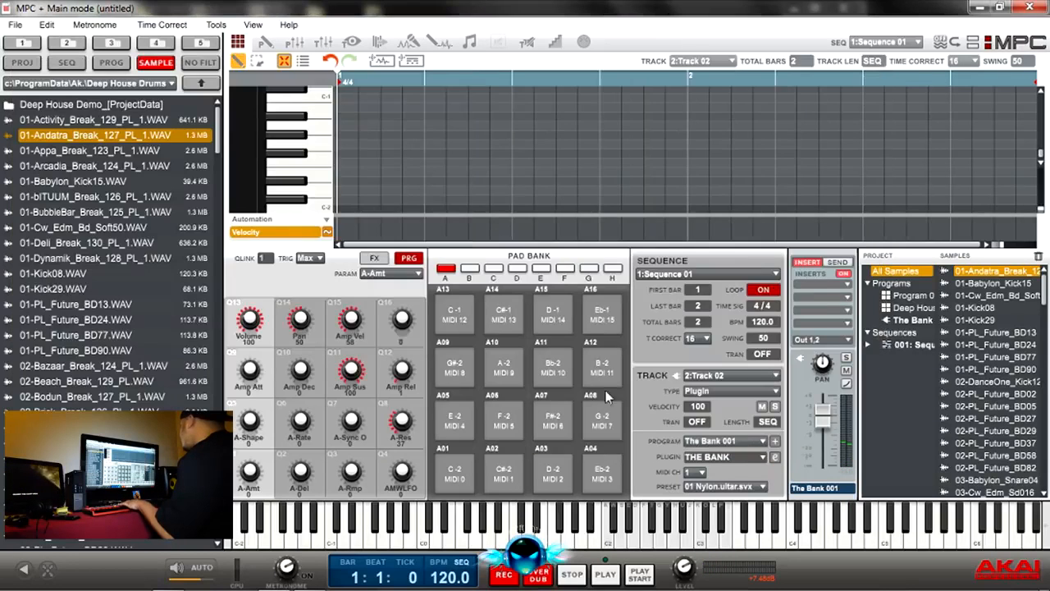
Step: Switch Track 02's plugin to The 809 and open its editor
left_click(763, 456)
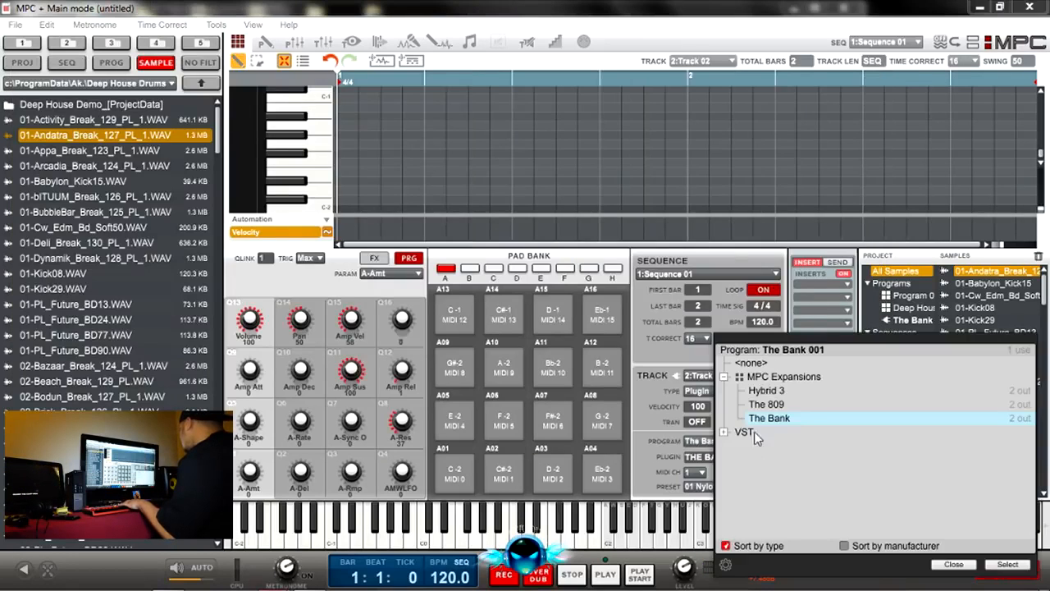
left_click(763, 414)
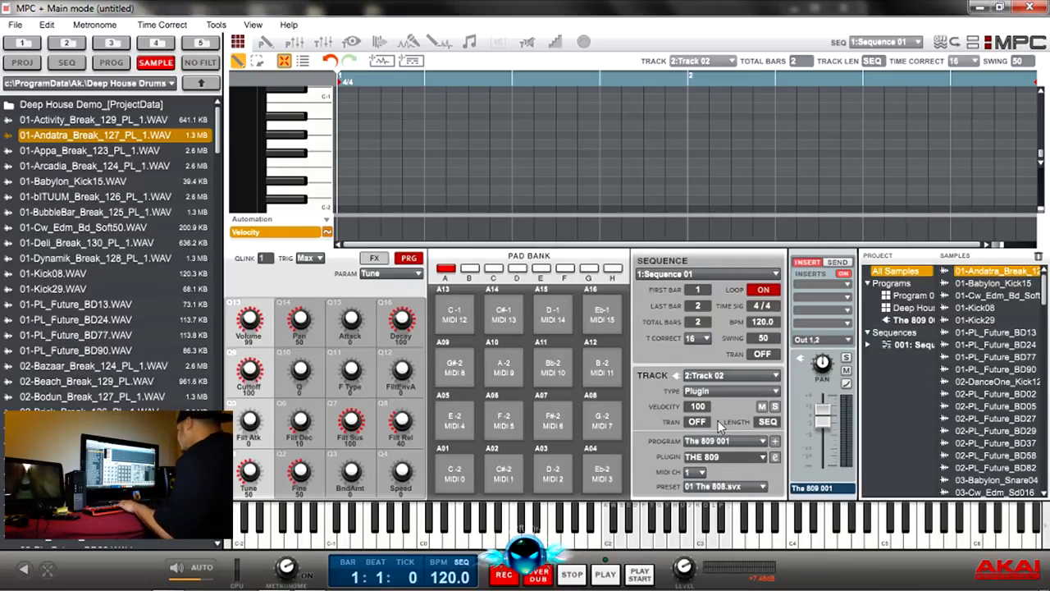
left_click(763, 486)
left_click(773, 457)
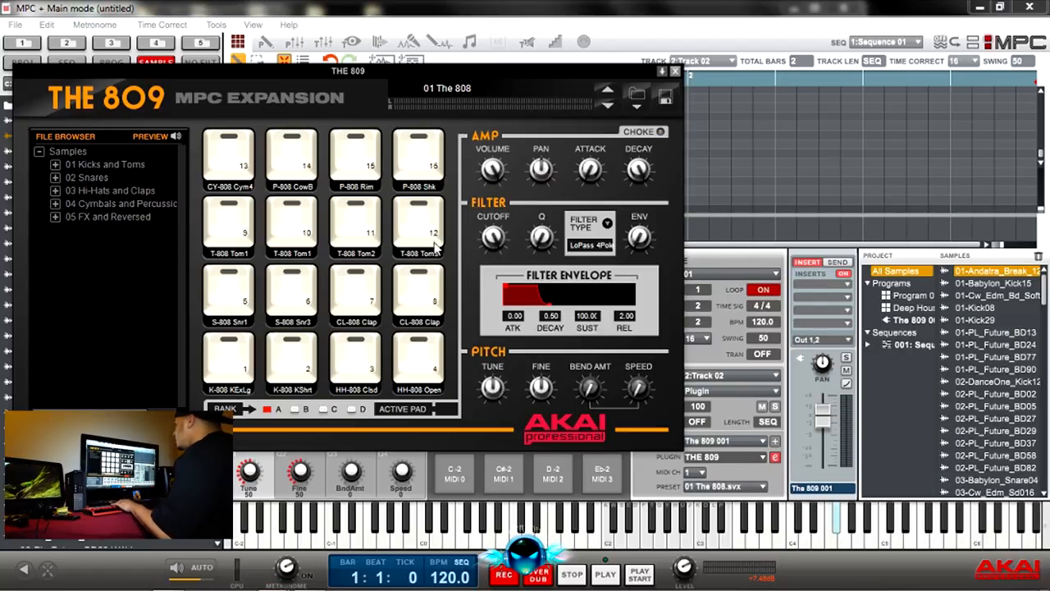
Step: Audition pads 10, 14, 13, 9, 6 and 7 of The 809's 01 The 808 kit
left_click(310, 220)
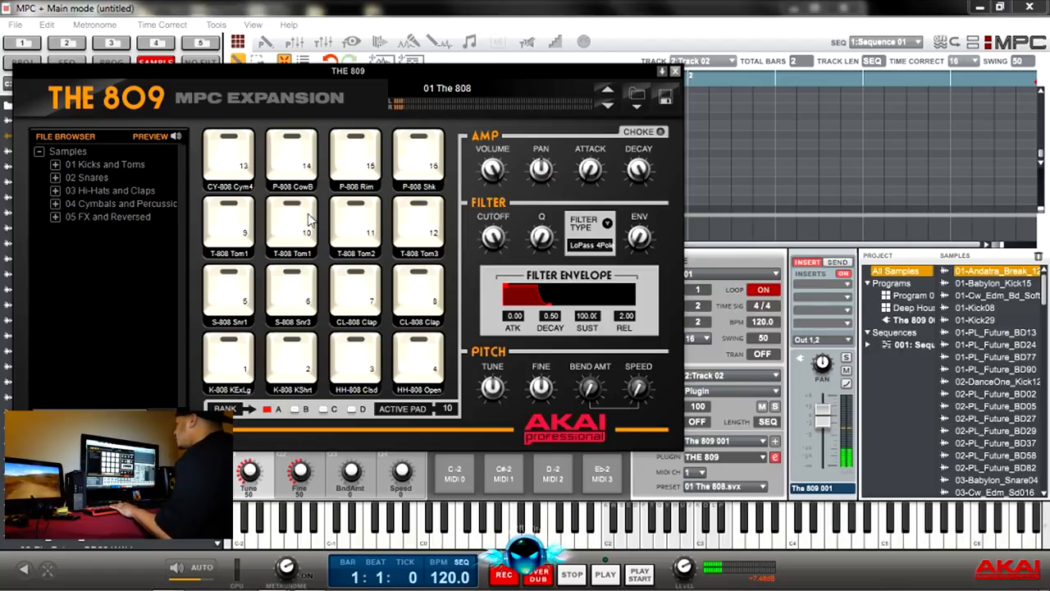
left_click(291, 156)
left_click(228, 156)
left_click(246, 223)
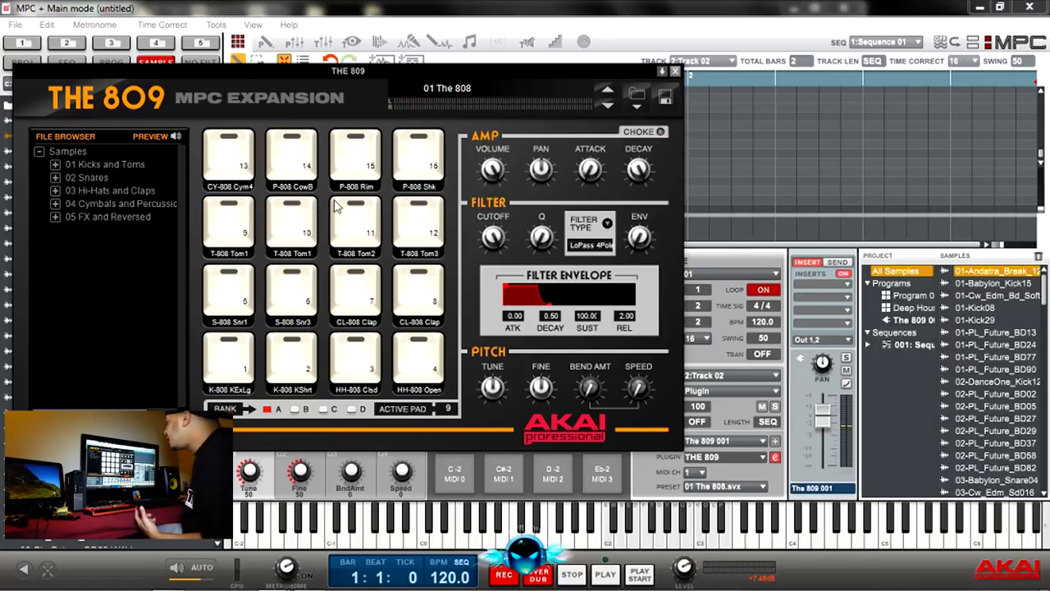
left_click(306, 302)
left_click(354, 295)
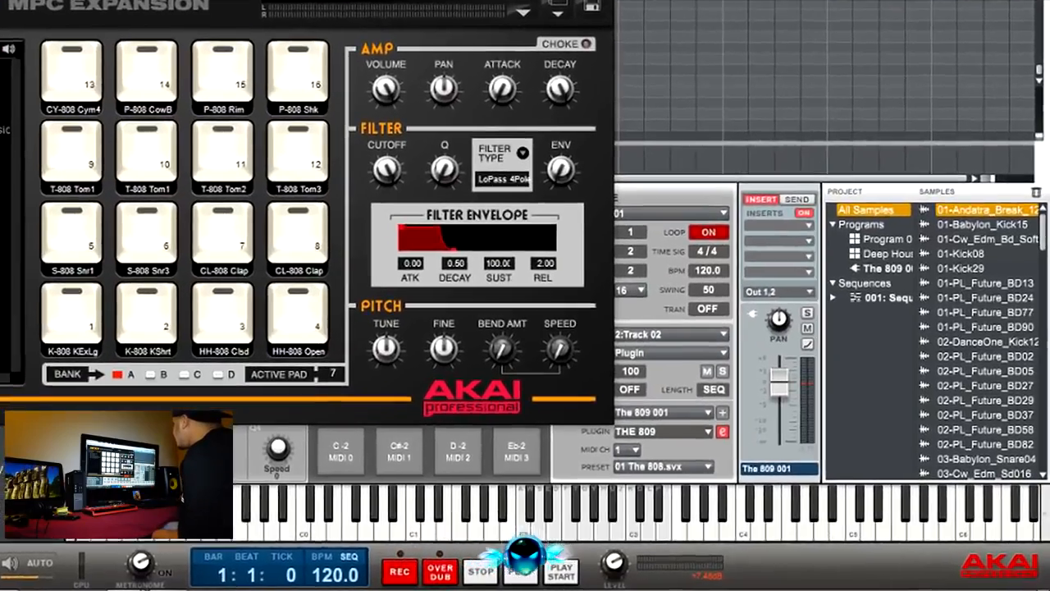
Step: Close The 809's editor and switch the current track to Track 01
left_click(675, 71)
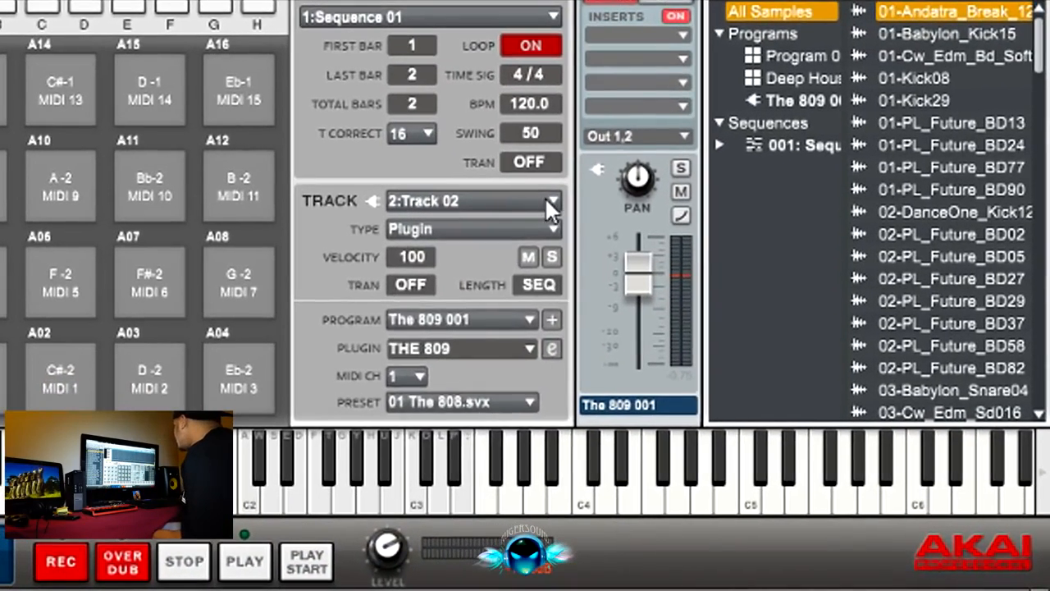
left_click(548, 201)
left_click(478, 221)
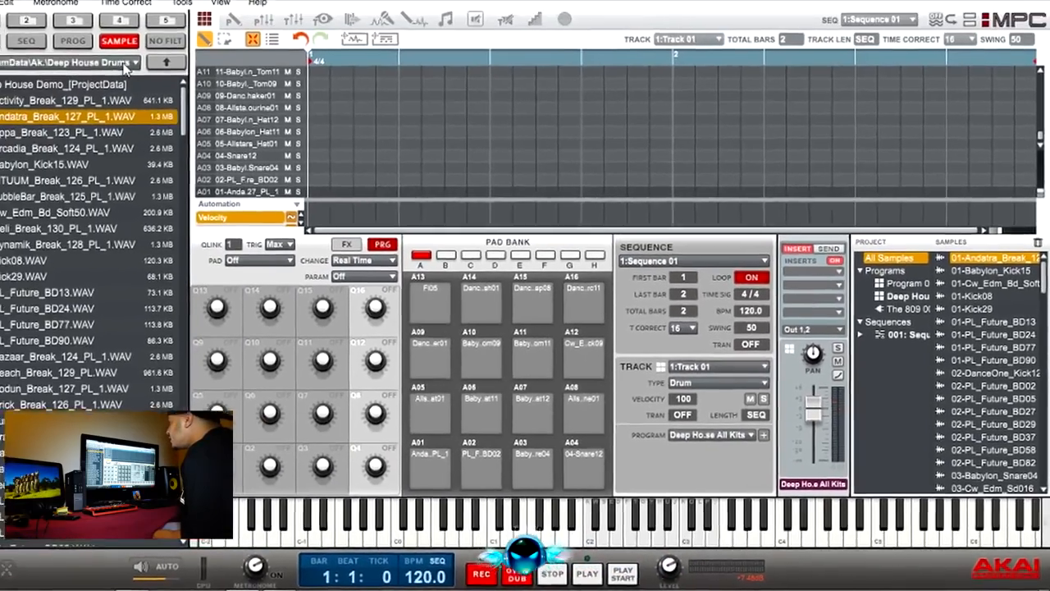
Step: Browse from the Deep House Drums folder to the Desktop and open its nested MPC Drum Content folders
left_click(198, 95)
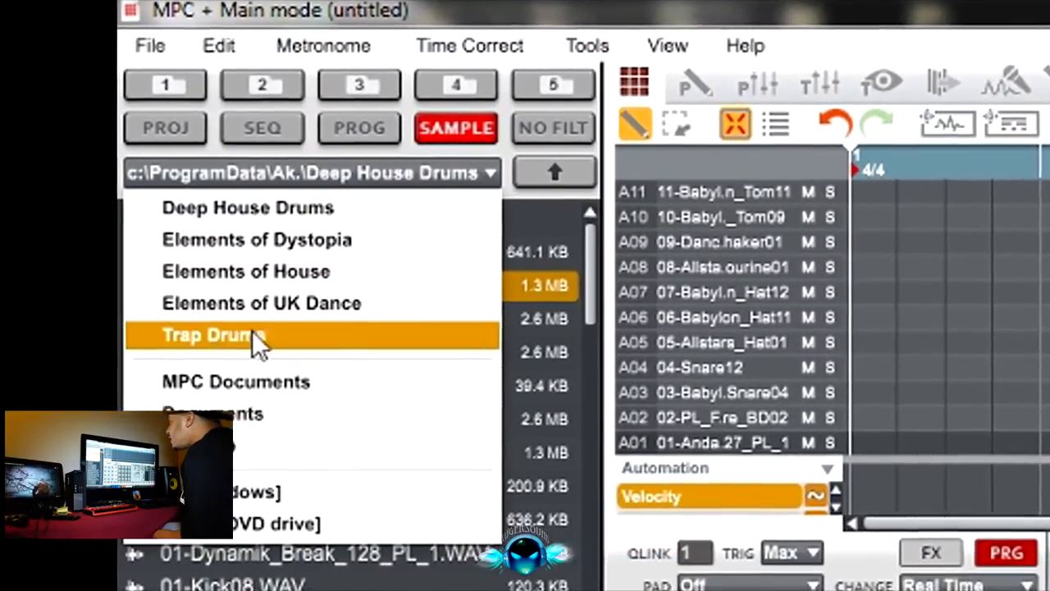
left_click(380, 446)
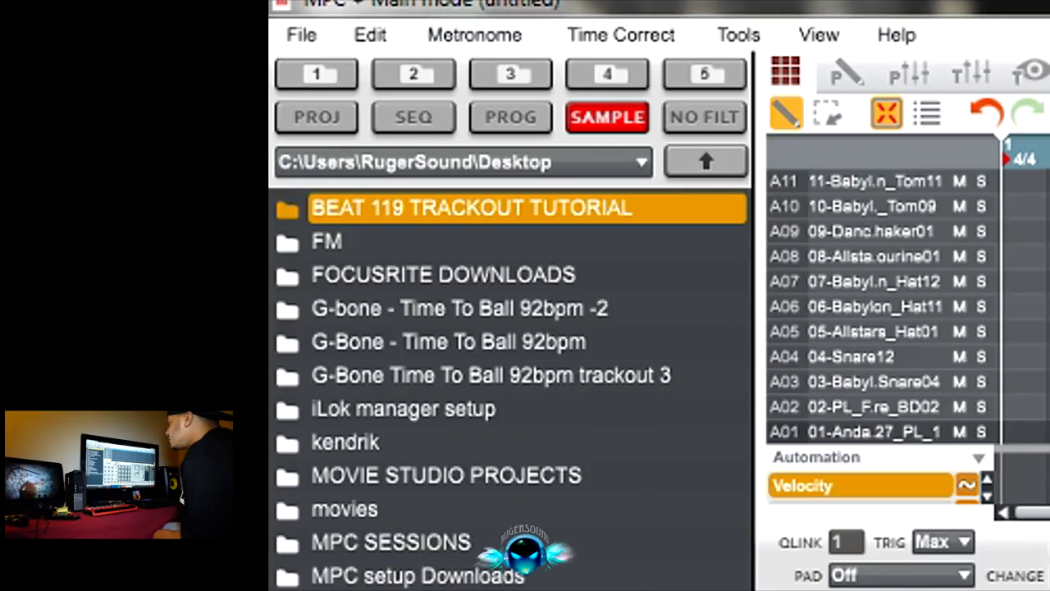
left_click(459, 587)
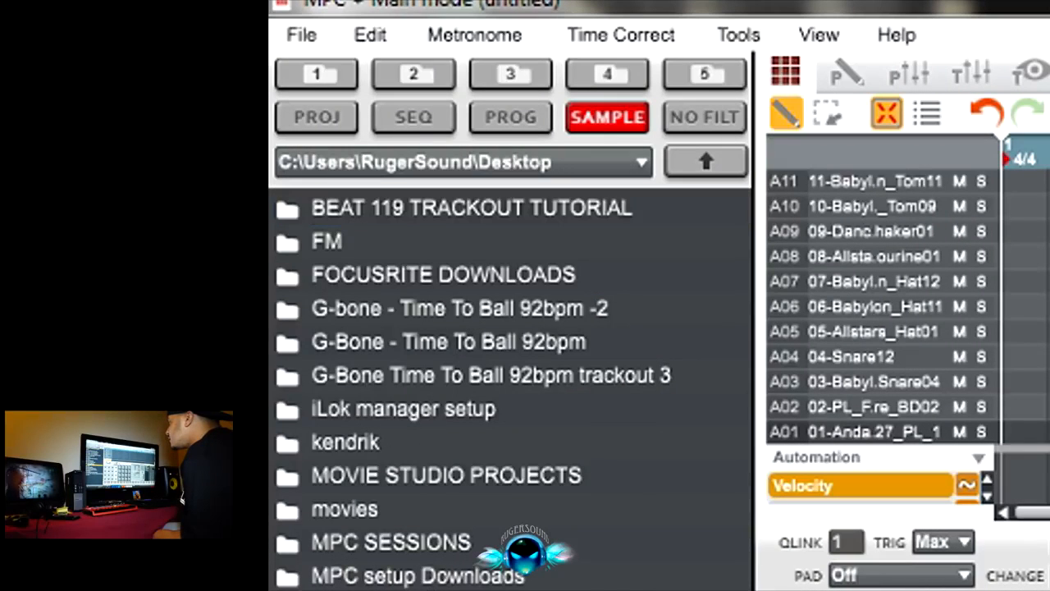
double_click(410, 589)
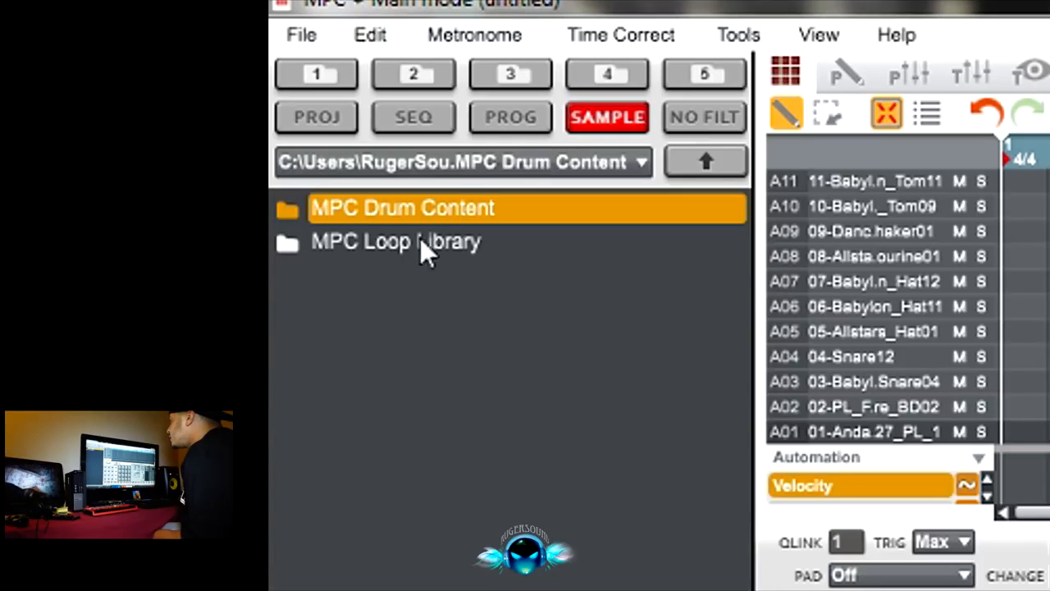
double_click(436, 210)
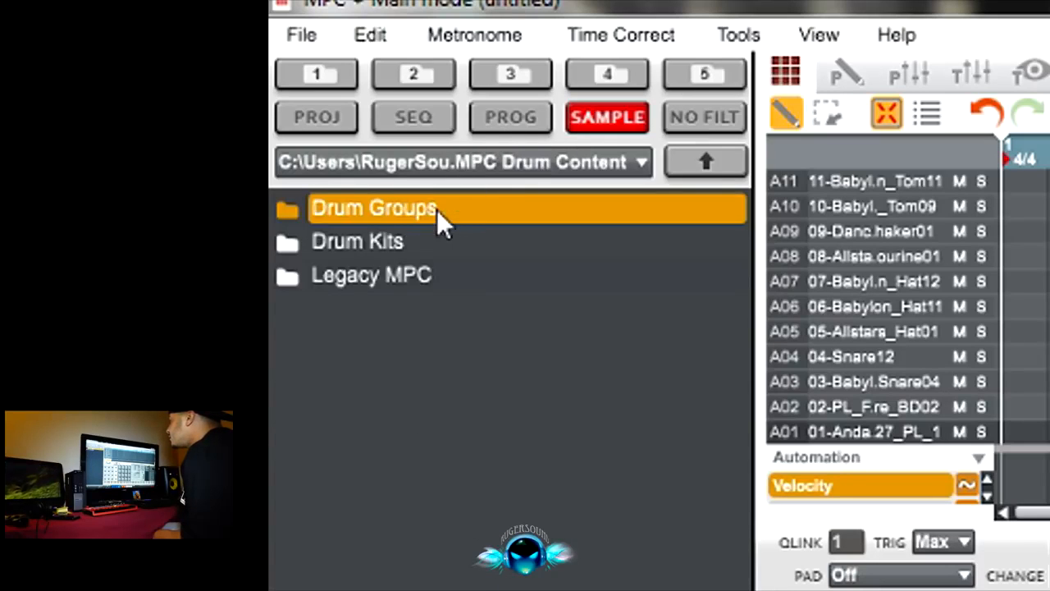
Step: View the samples in the Drum Kits folder, return to MPC Drum Content, and open the Legacy MPC folder
double_click(372, 240)
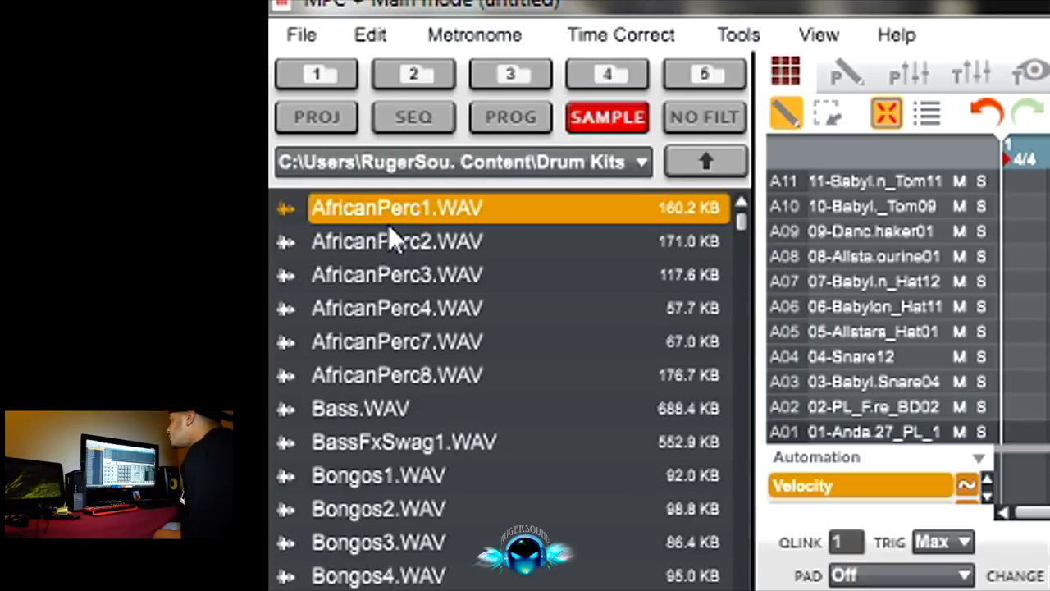
left_click(686, 158)
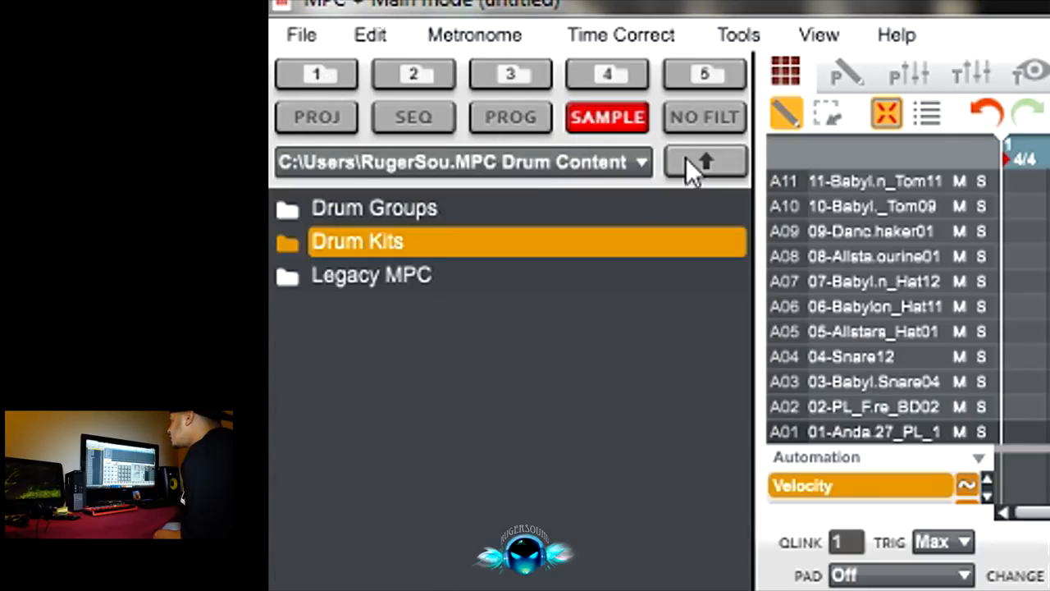
double_click(376, 269)
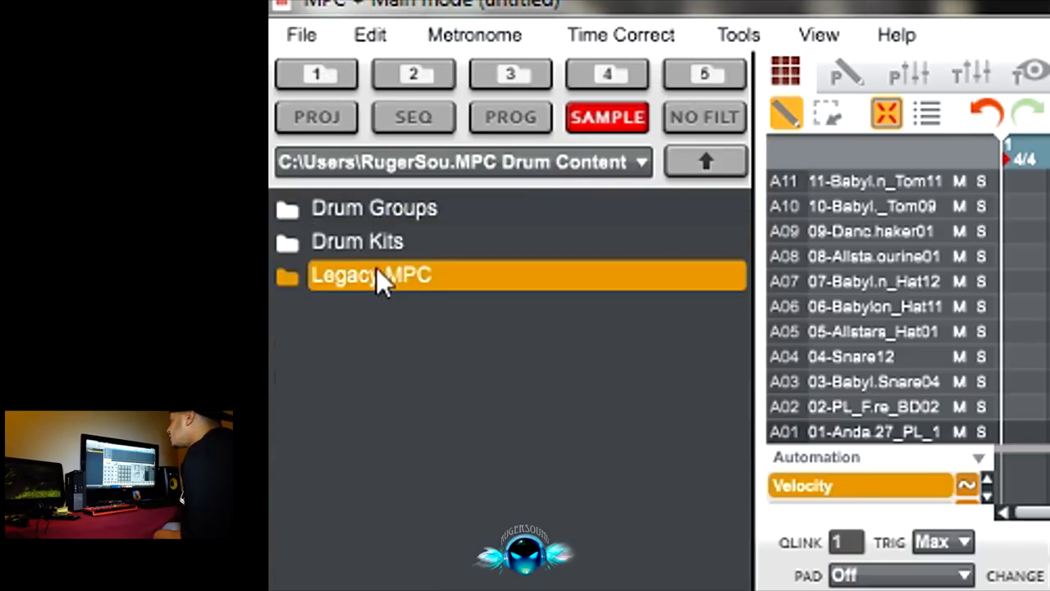
left_click(696, 158)
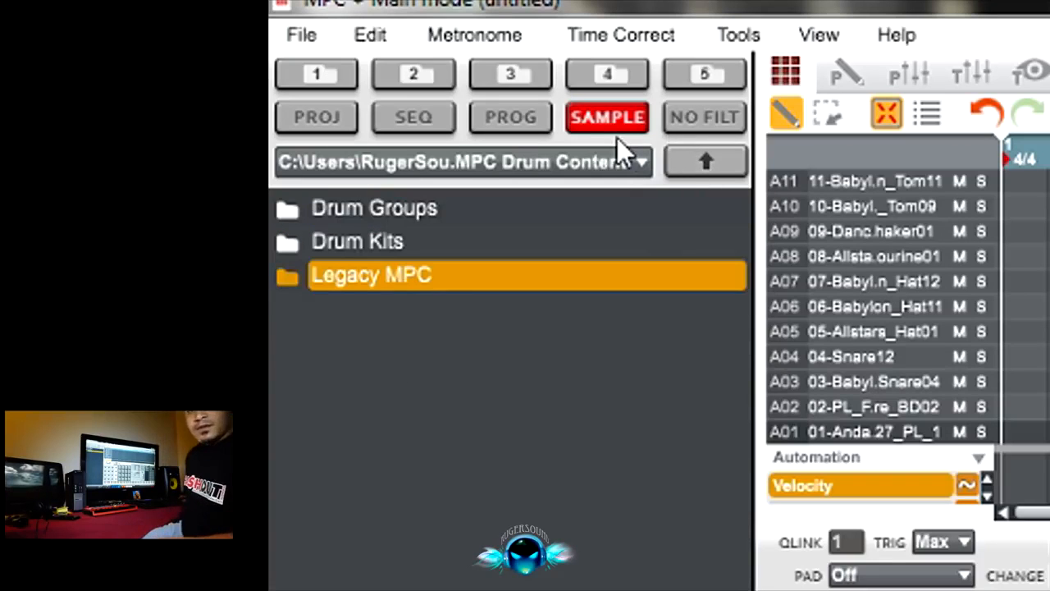
double_click(395, 271)
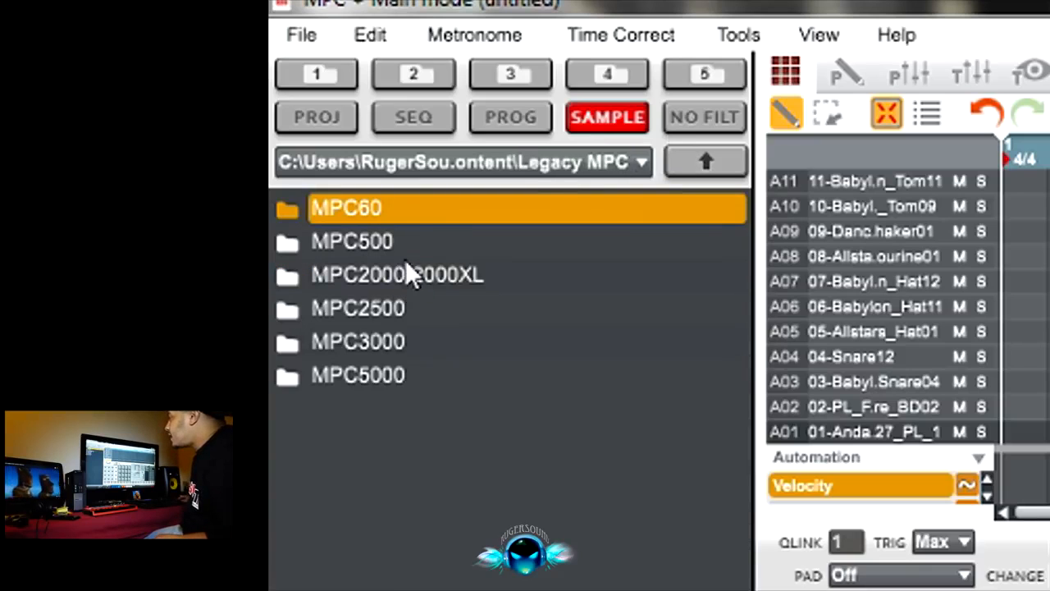
Step: Look through the samples in the MPC60, MPC500 and MPC2000-2000XL folders of Legacy MPC
double_click(359, 215)
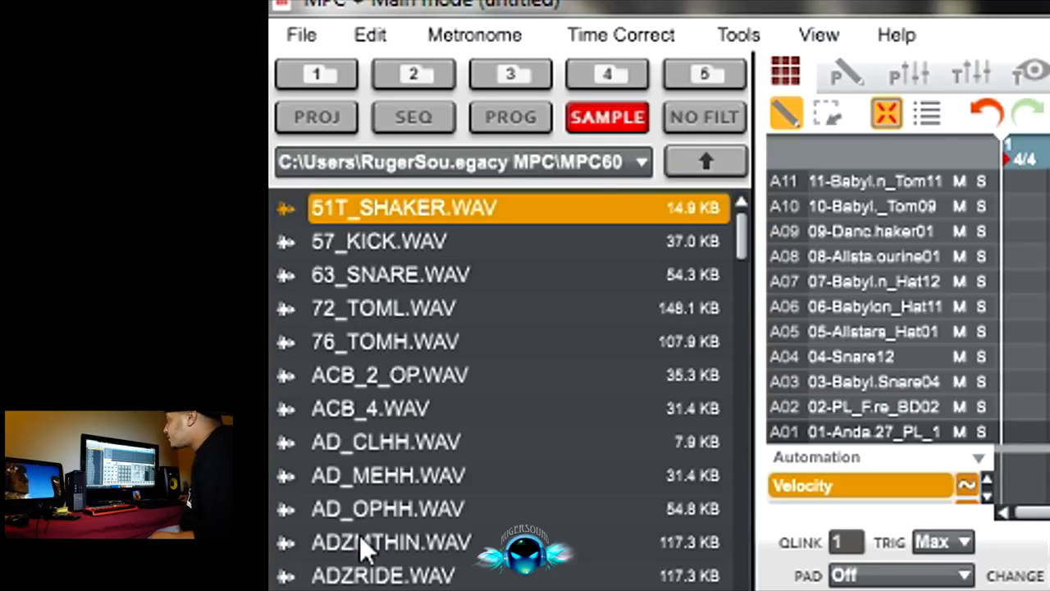
left_click(699, 157)
double_click(348, 242)
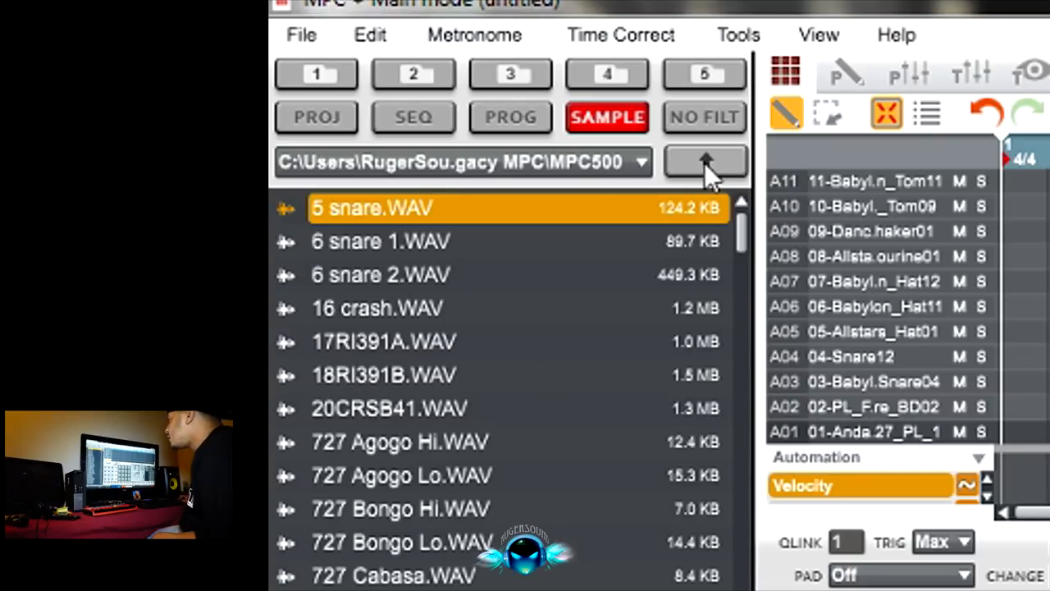
left_click(704, 163)
double_click(368, 273)
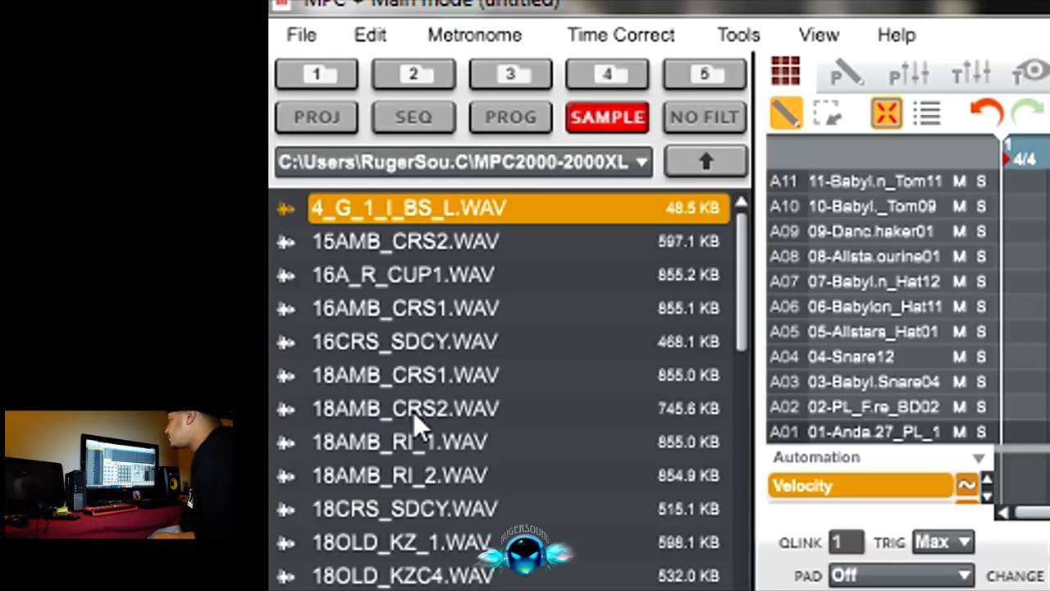
Step: Look through the samples in the MPC2500 and MPC5000 folders of Legacy MPC, then go back up the folder tree
left_click(702, 167)
double_click(370, 307)
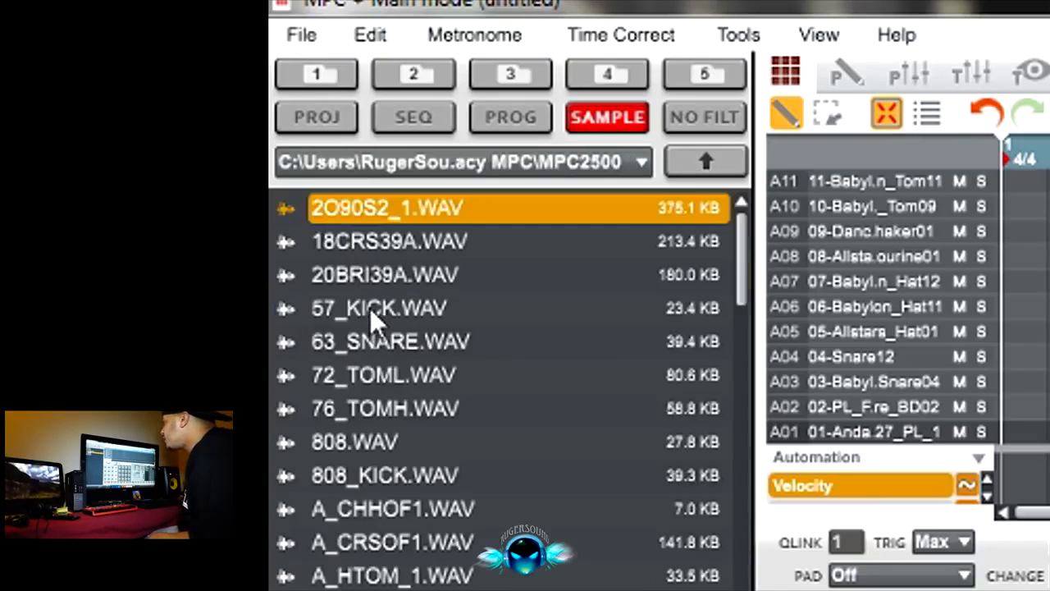
left_click(667, 176)
double_click(373, 375)
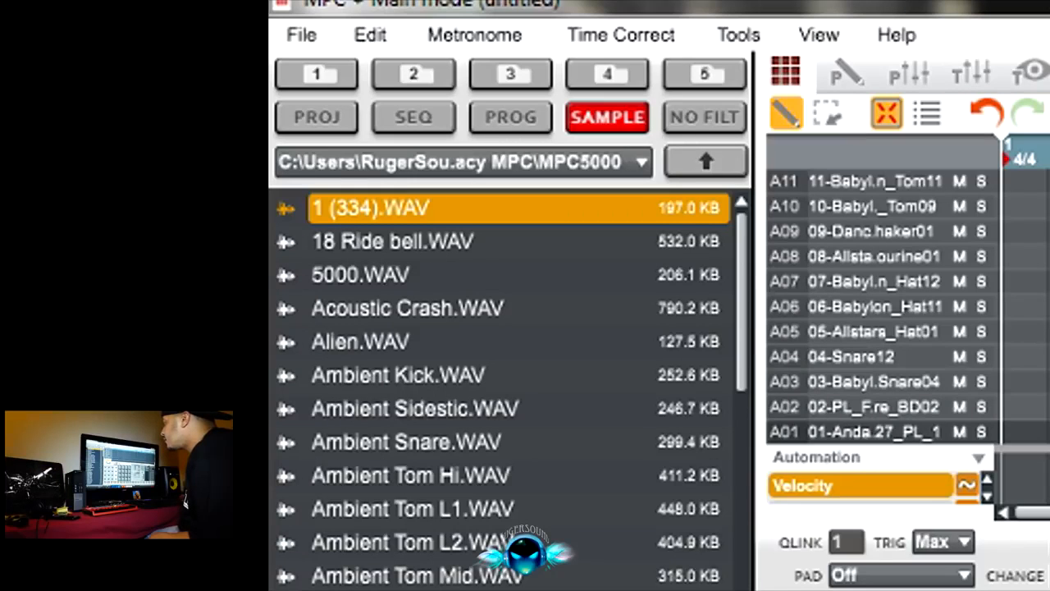
scroll(505, 394, "down", 10)
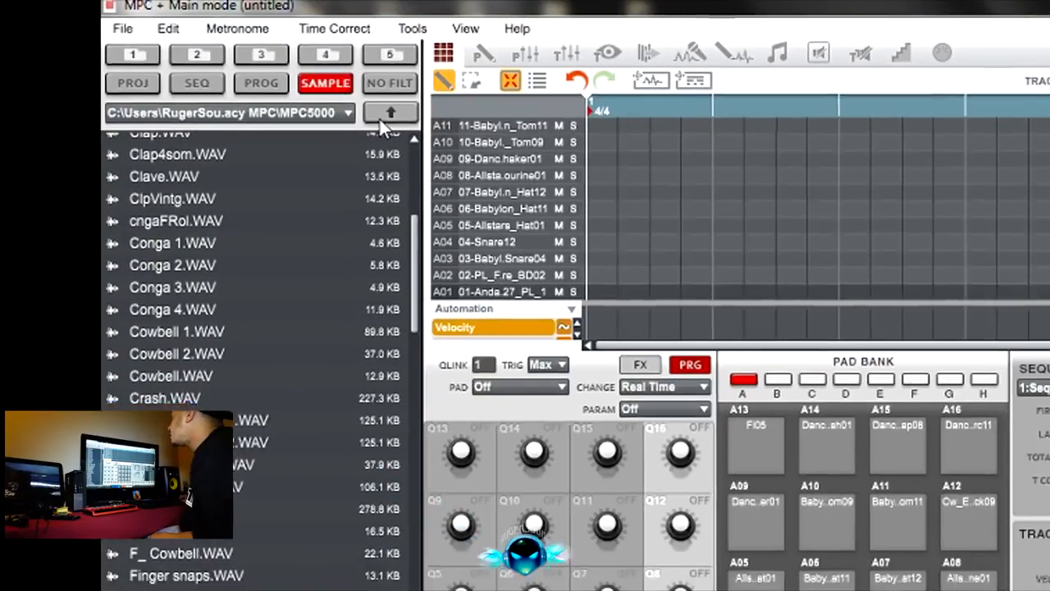
left_click(458, 123)
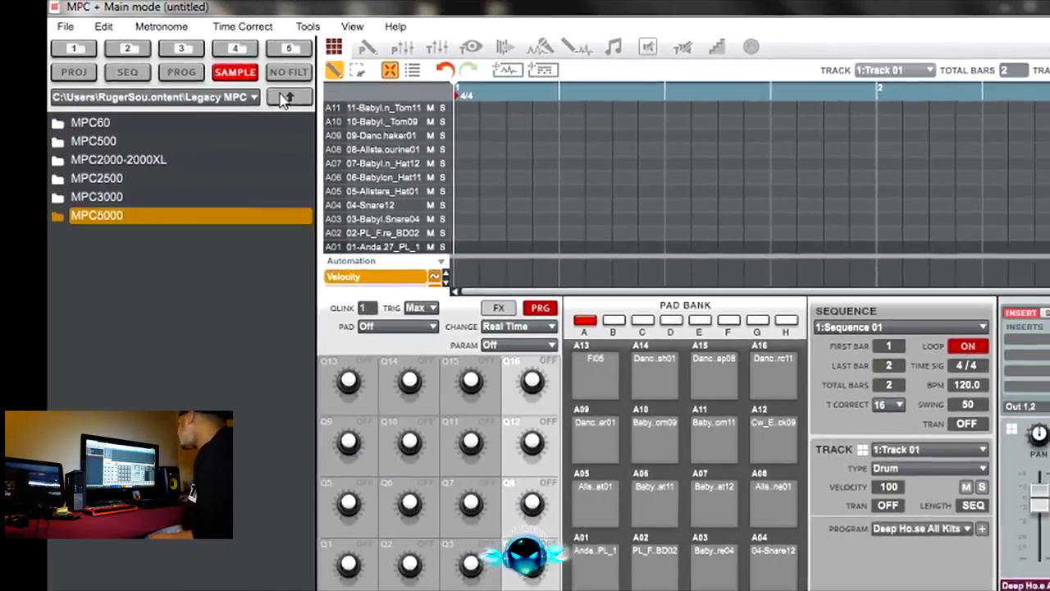
left_click(458, 123)
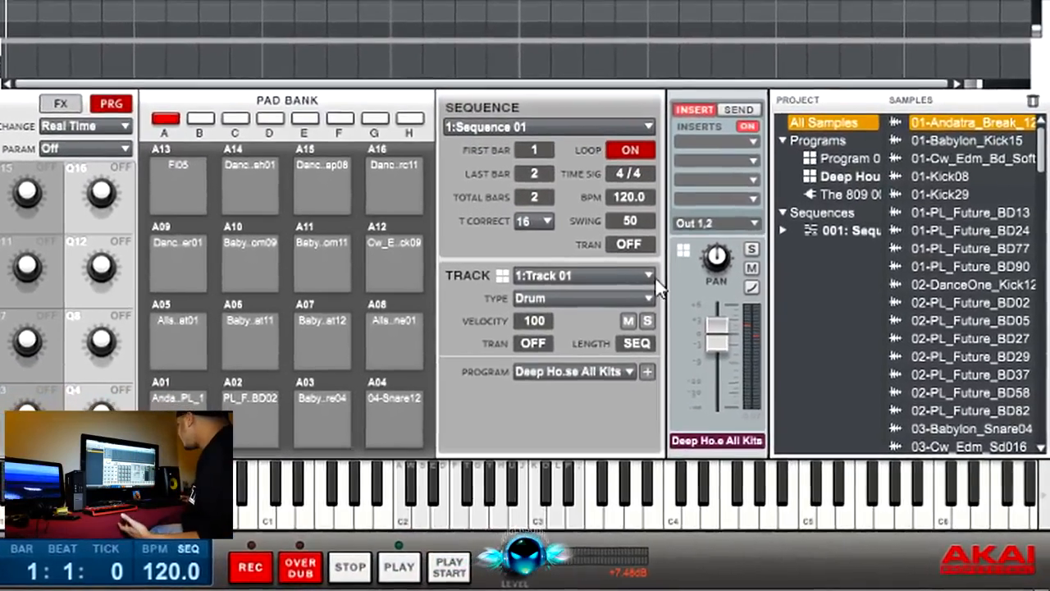
Step: Switch the current track to Track 02 and load the Hybrid 3 plugin in place of The 809
left_click(648, 276)
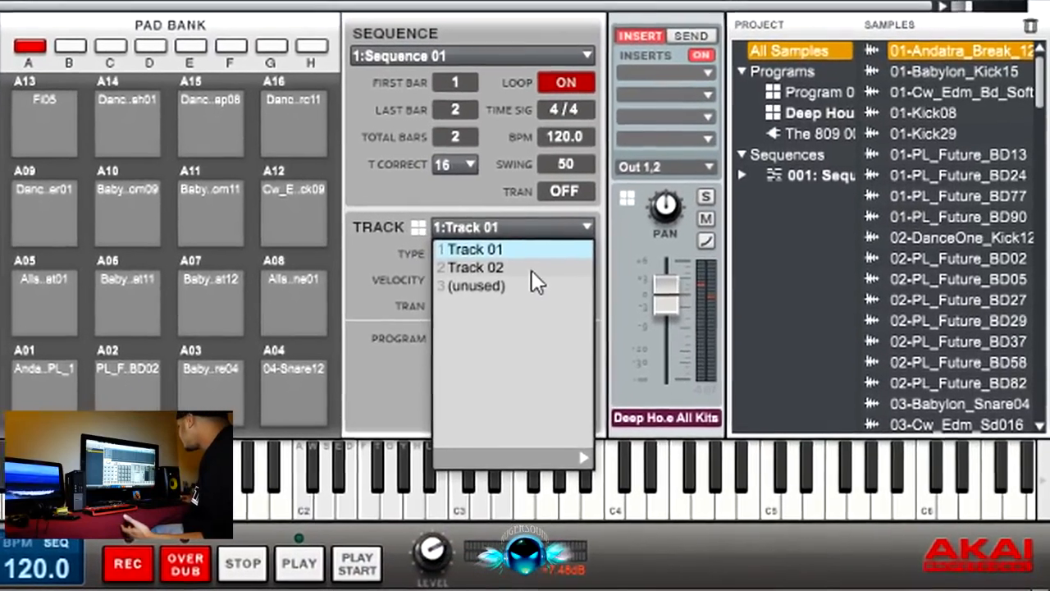
left_click(542, 309)
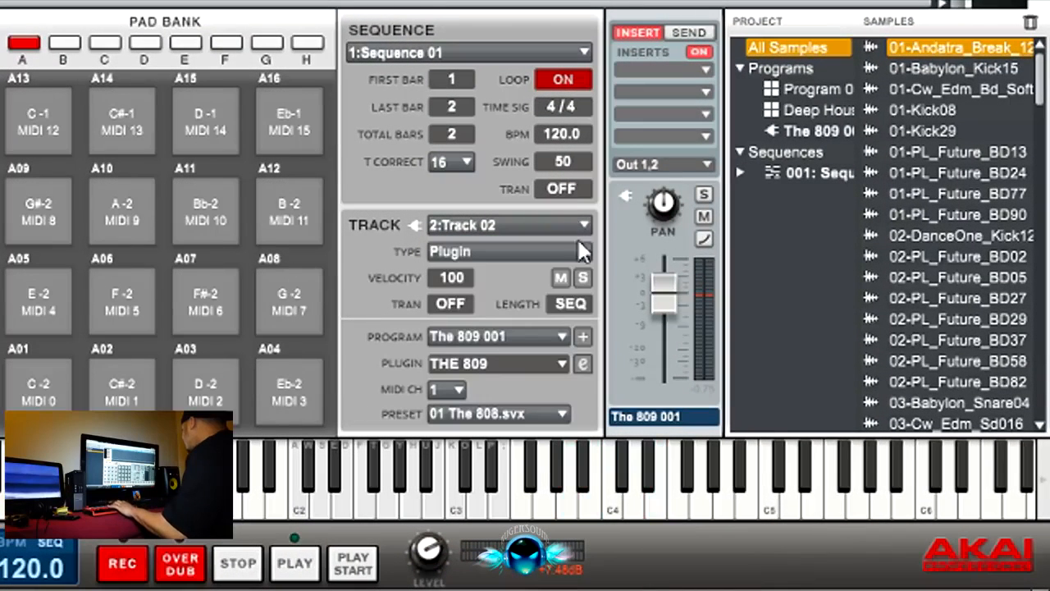
left_click(582, 364)
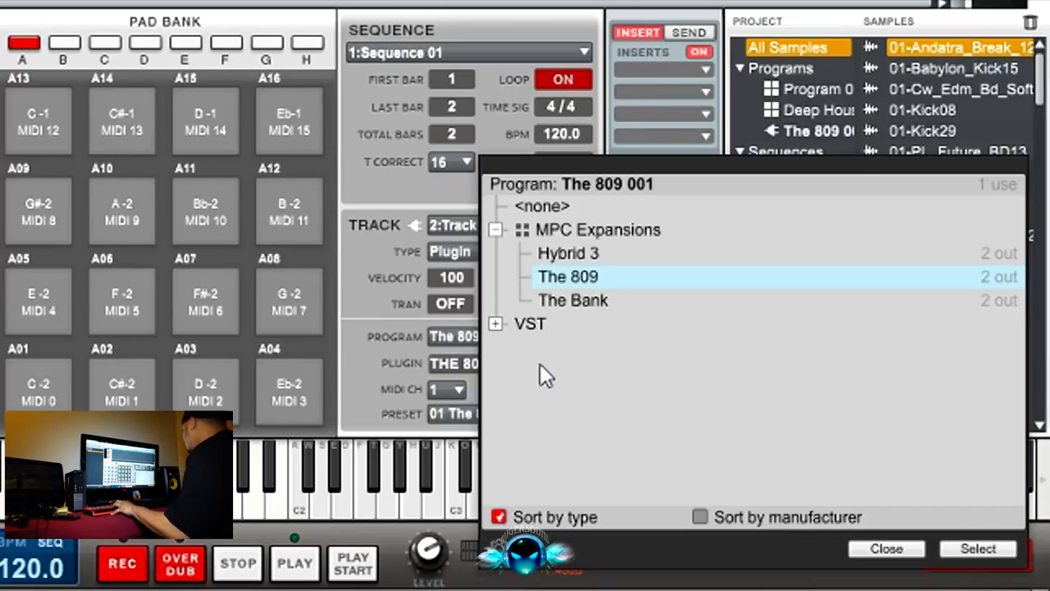
double_click(567, 252)
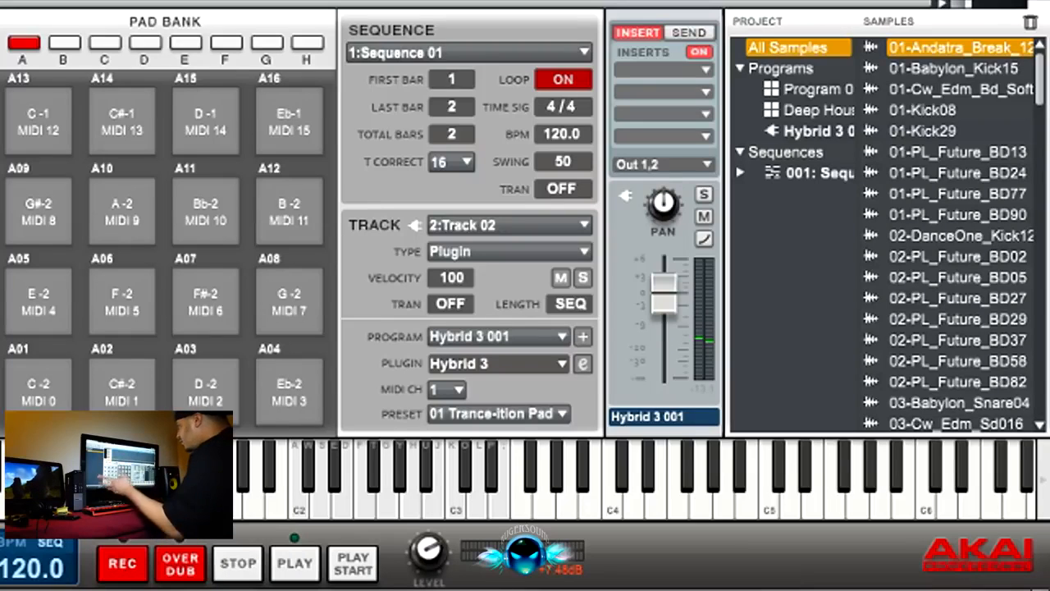
Step: Arm overdub recording for the Hybrid 3 track, run the sequence, and stop it
left_click(183, 574)
left_click(272, 574)
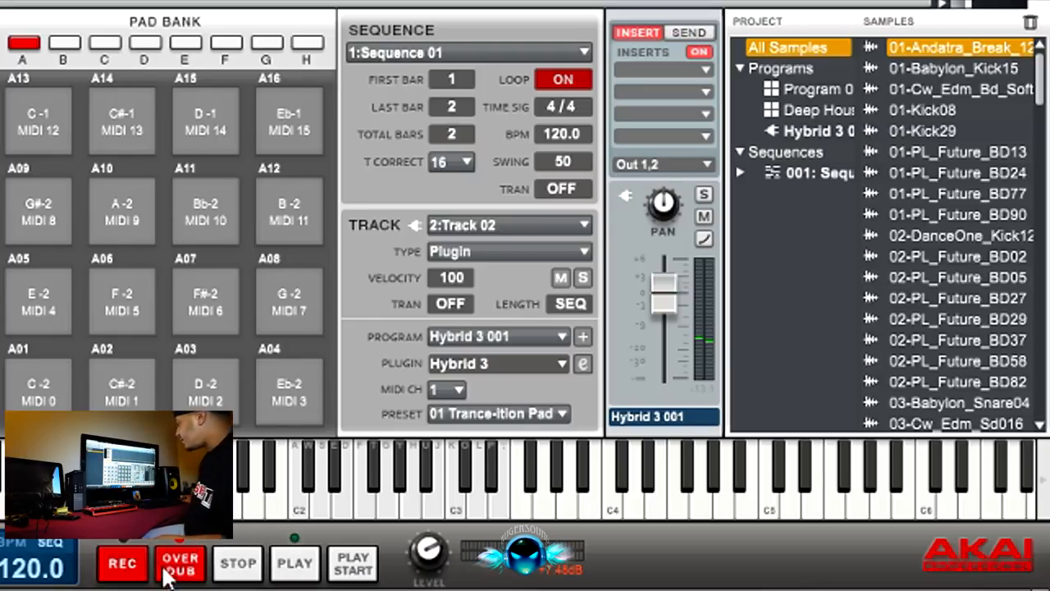
left_click(295, 566)
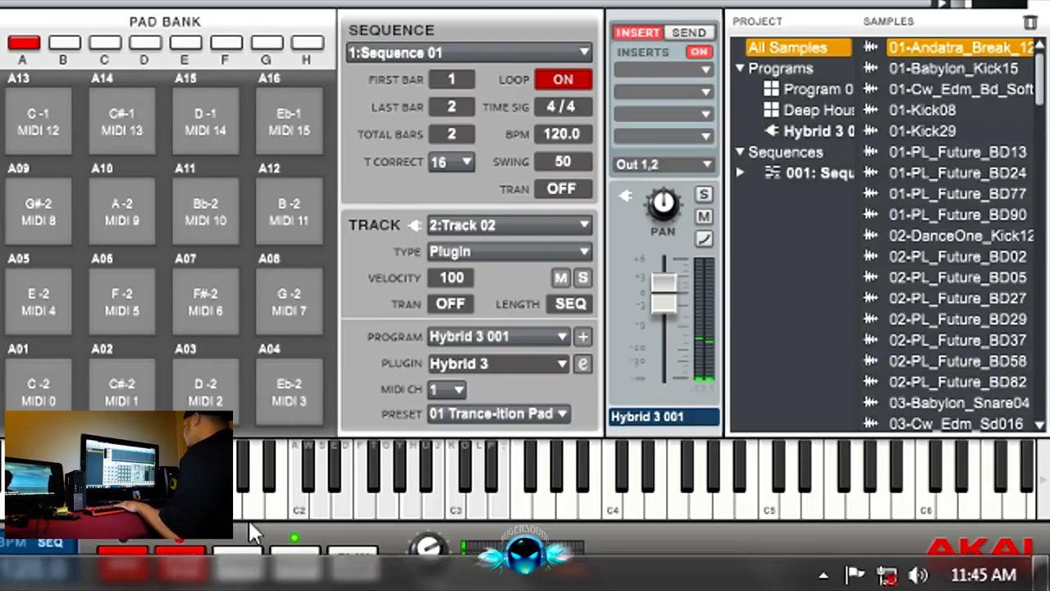
left_click(239, 563)
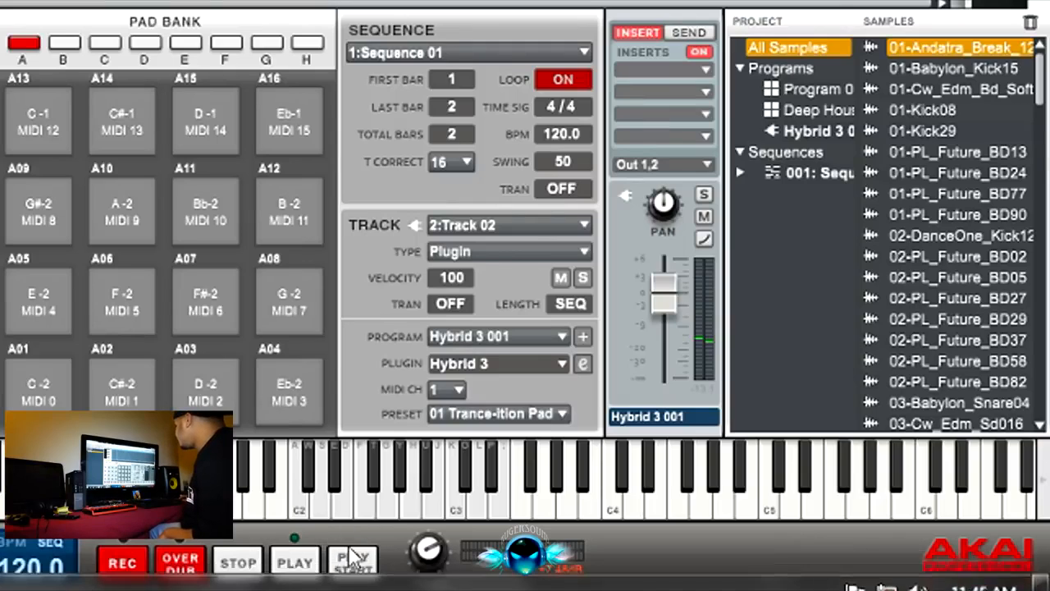
Step: Run the sequence from its start twice with the Hybrid 3 track, stopping it after each pass
left_click(346, 573)
left_click(260, 571)
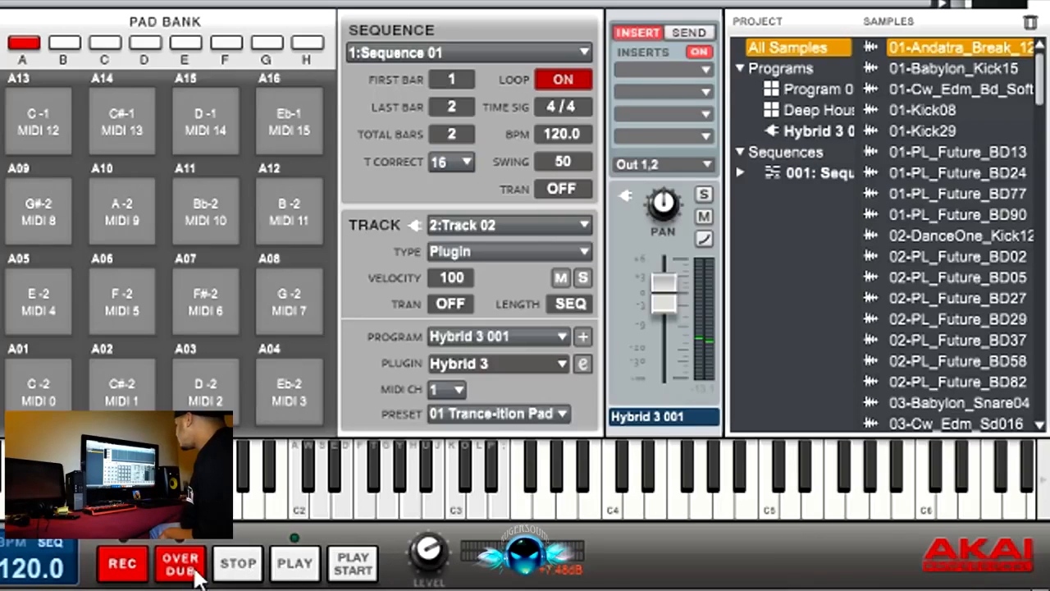
left_click(353, 570)
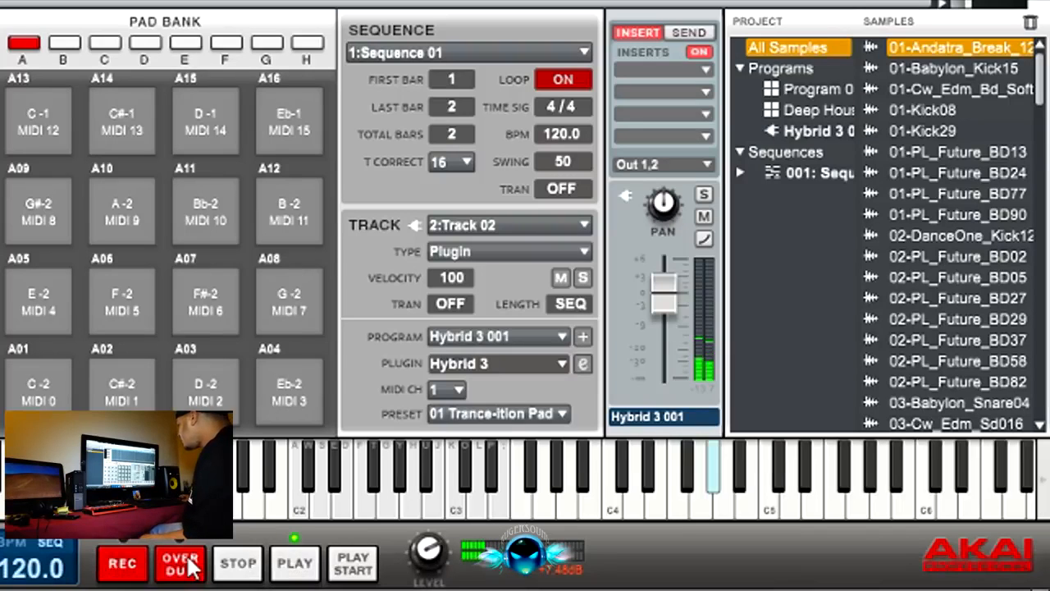
left_click(239, 564)
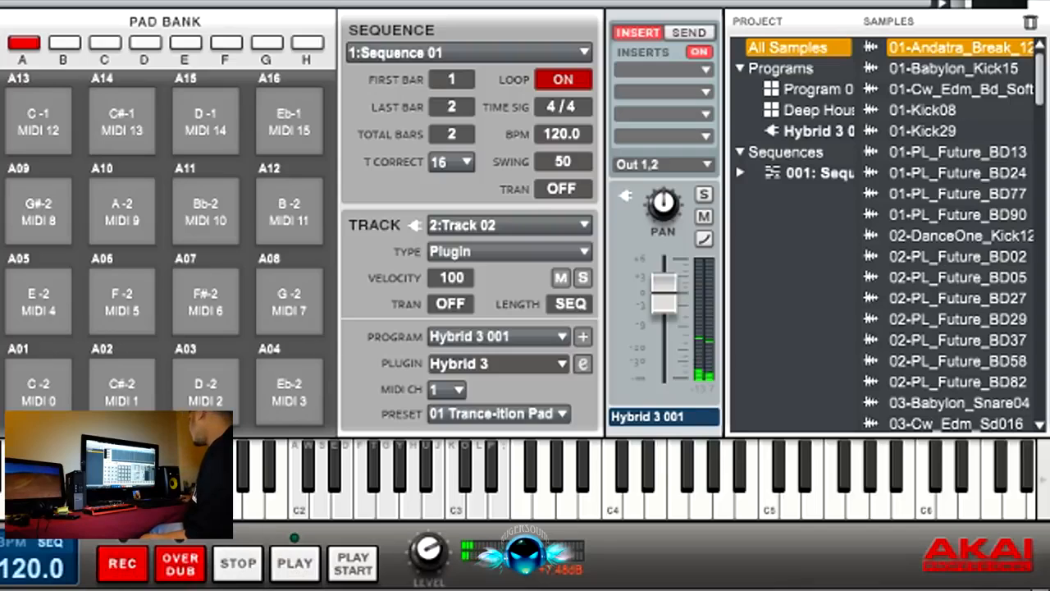